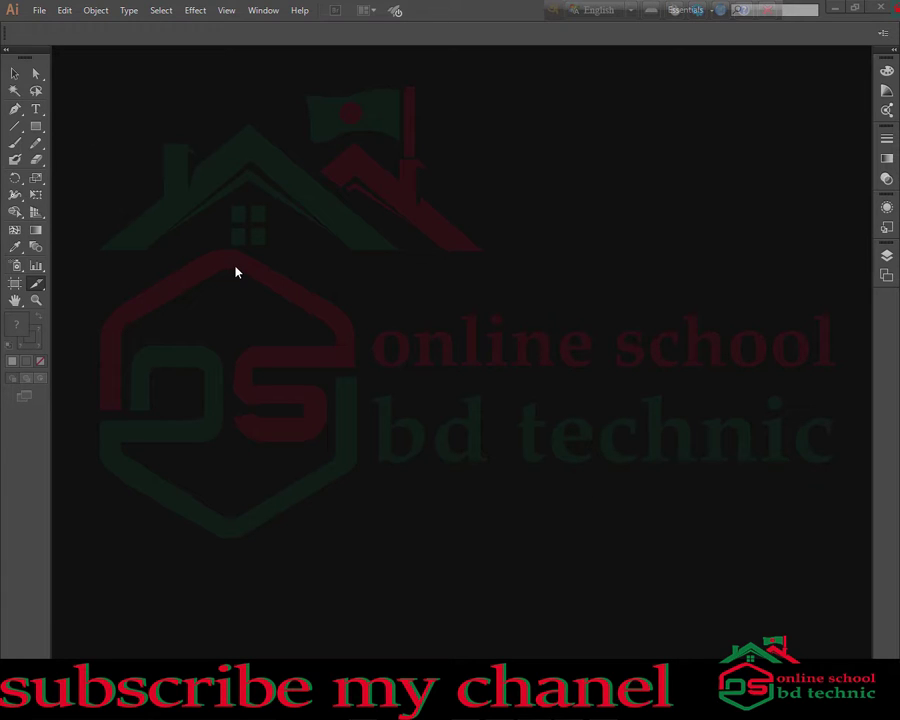
Open Illustrator's General preferences from the Edit menu.
click(38, 10)
click(40, 10)
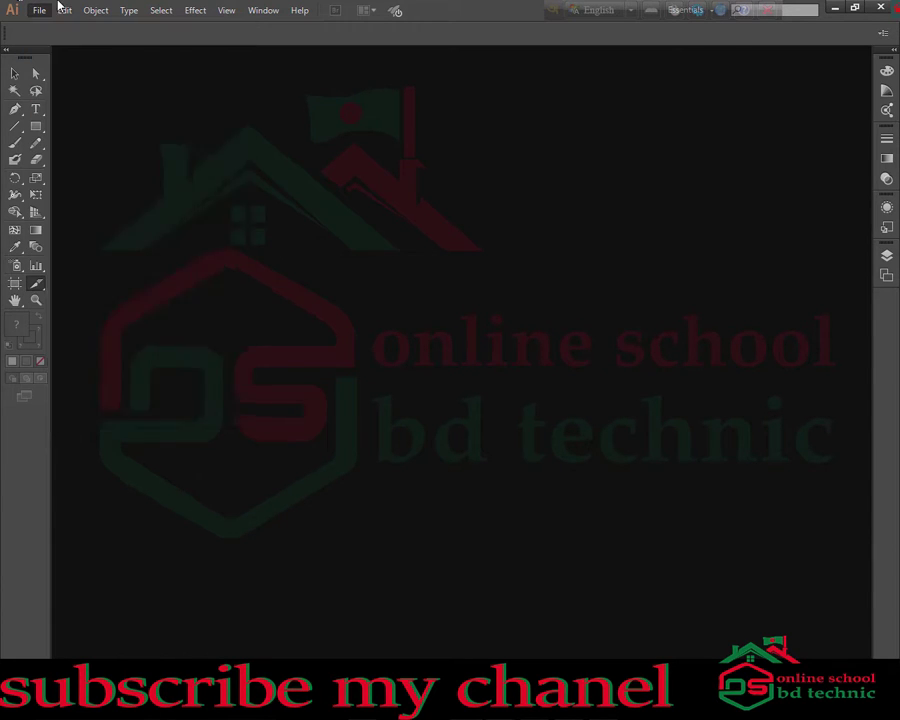
click(64, 10)
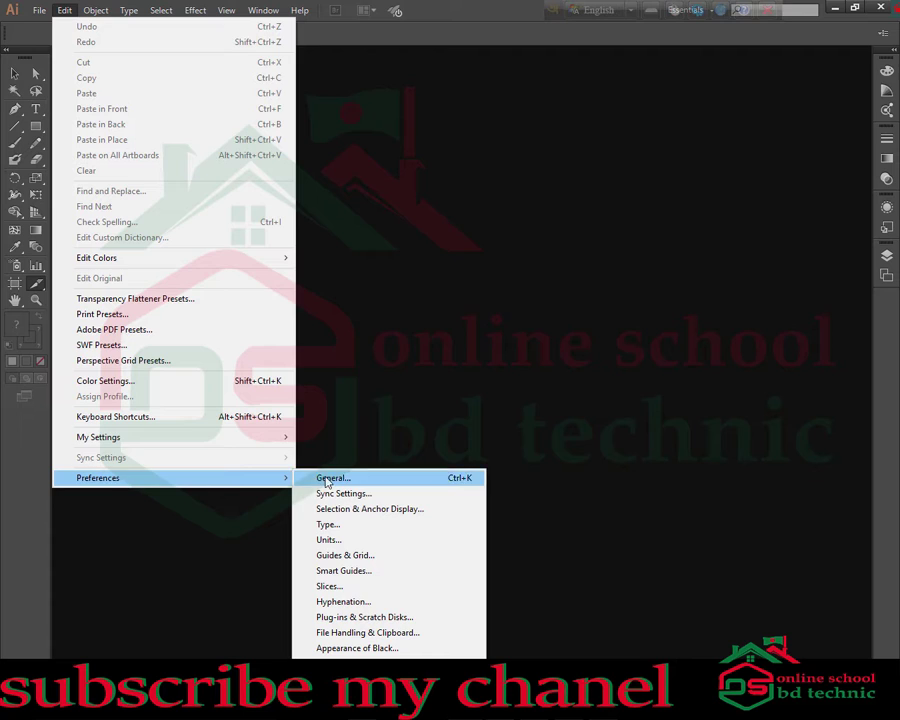
click(333, 478)
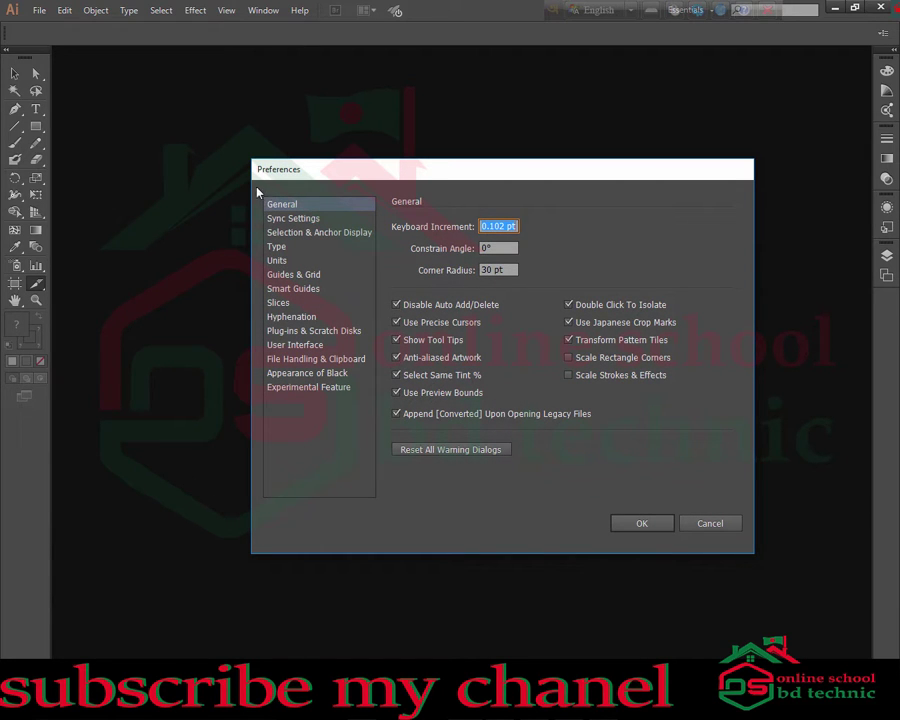
Browse the Selection & Anchor Display, Type, Units, Guides & Grid, Smart Guides and Slices preferences.
click(309, 210)
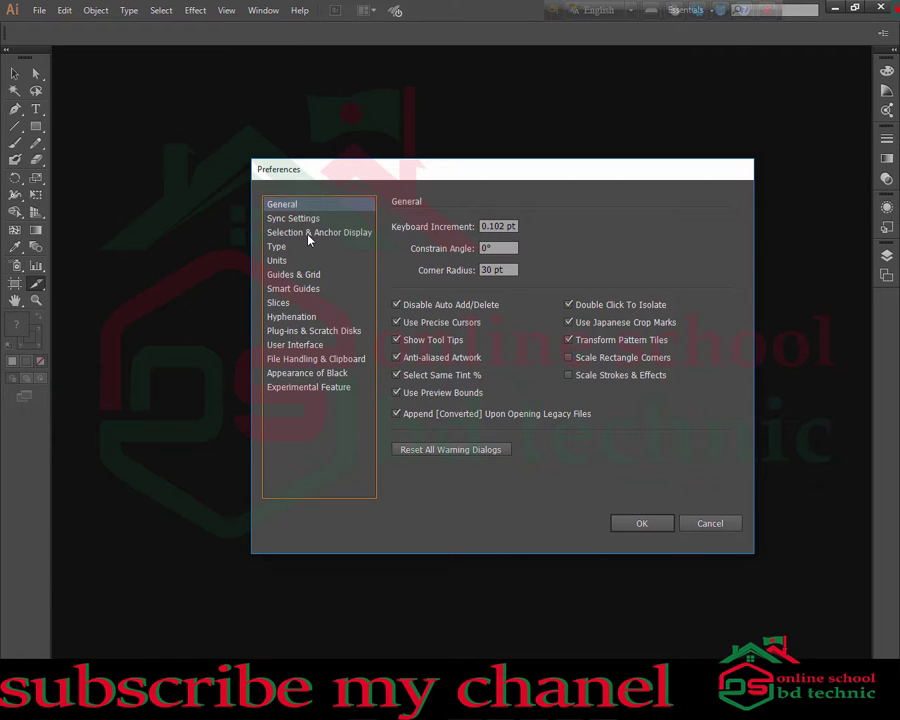
click(313, 233)
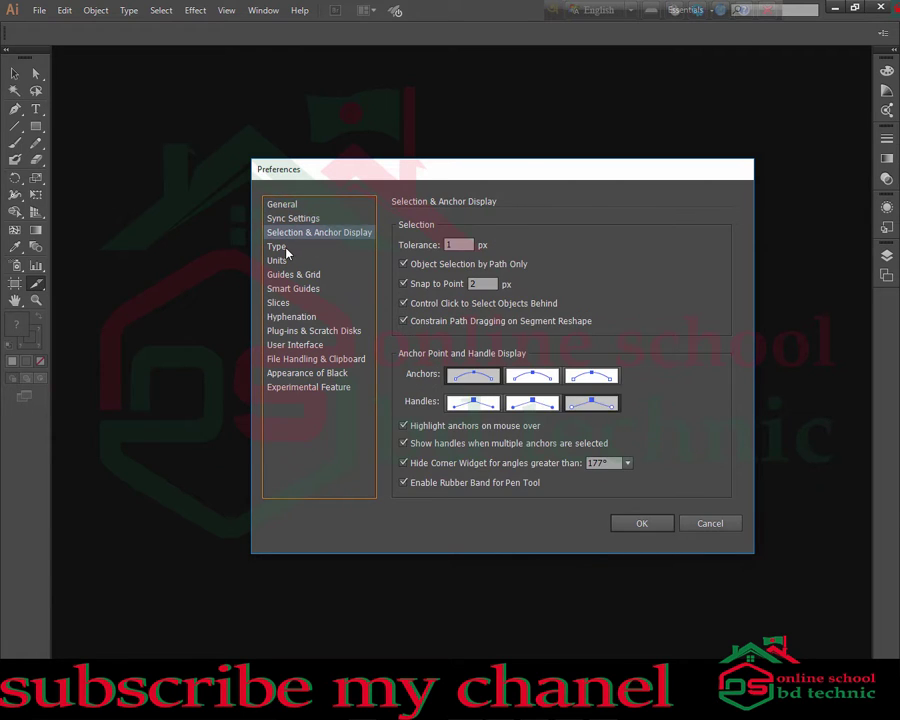
click(277, 247)
click(277, 261)
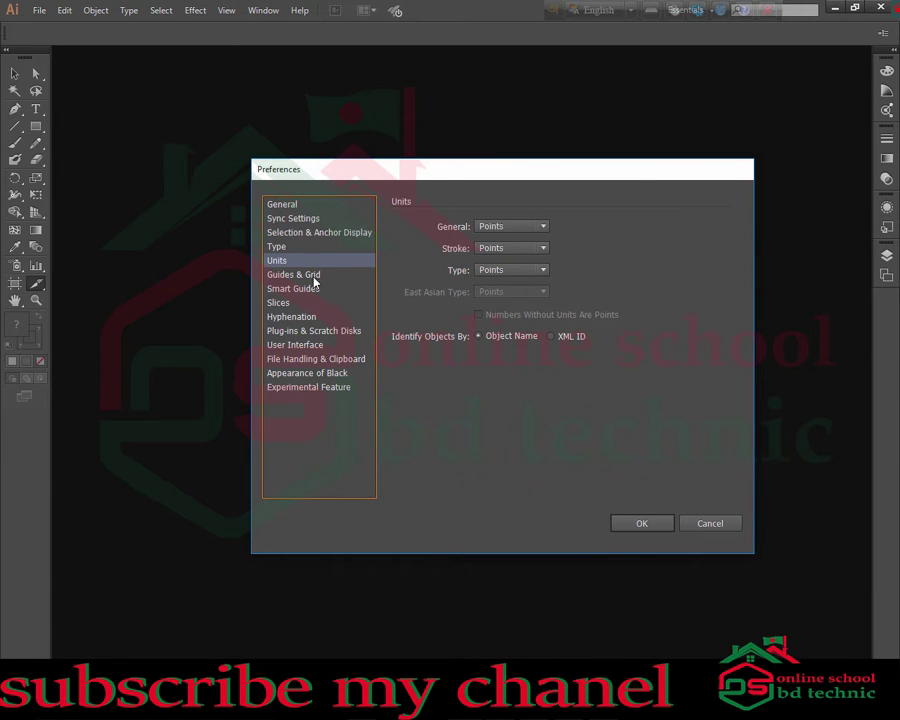
click(313, 276)
click(312, 288)
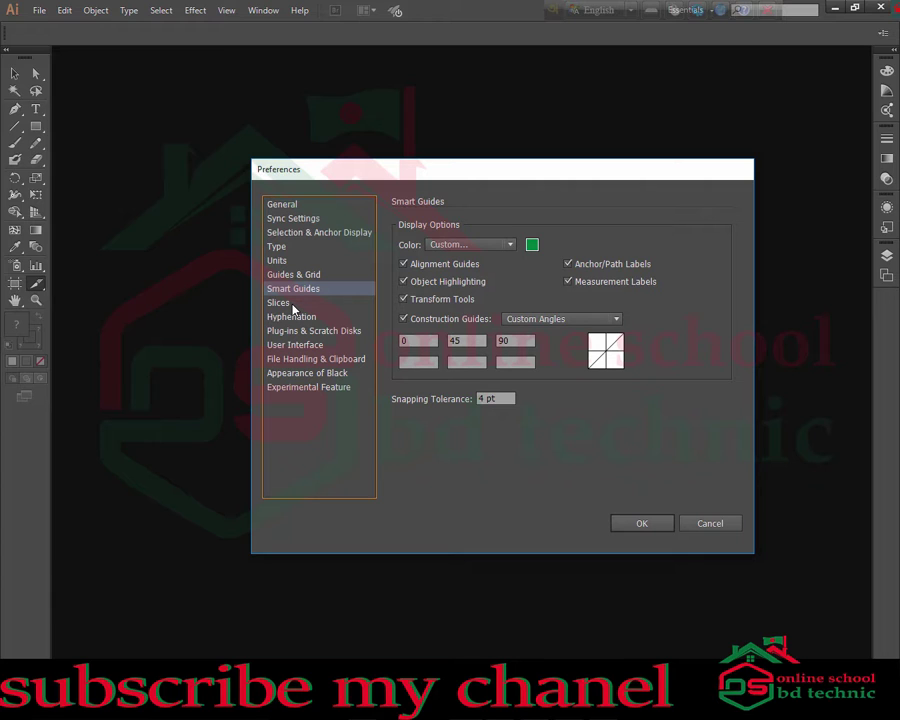
click(286, 304)
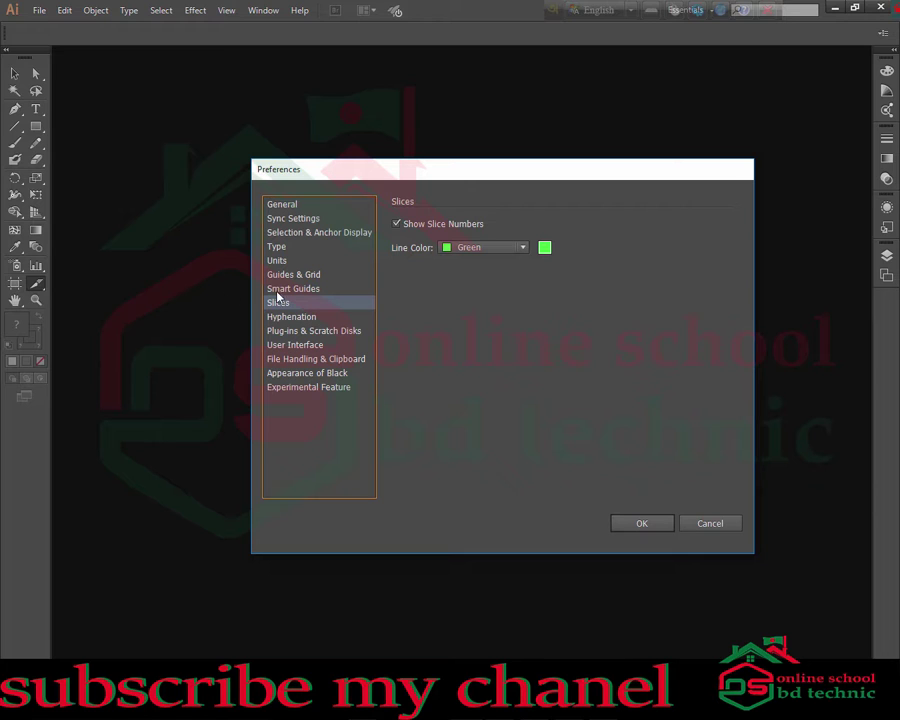
Turn off Show Slice Numbers in the Slices preferences and apply the change.
click(313, 287)
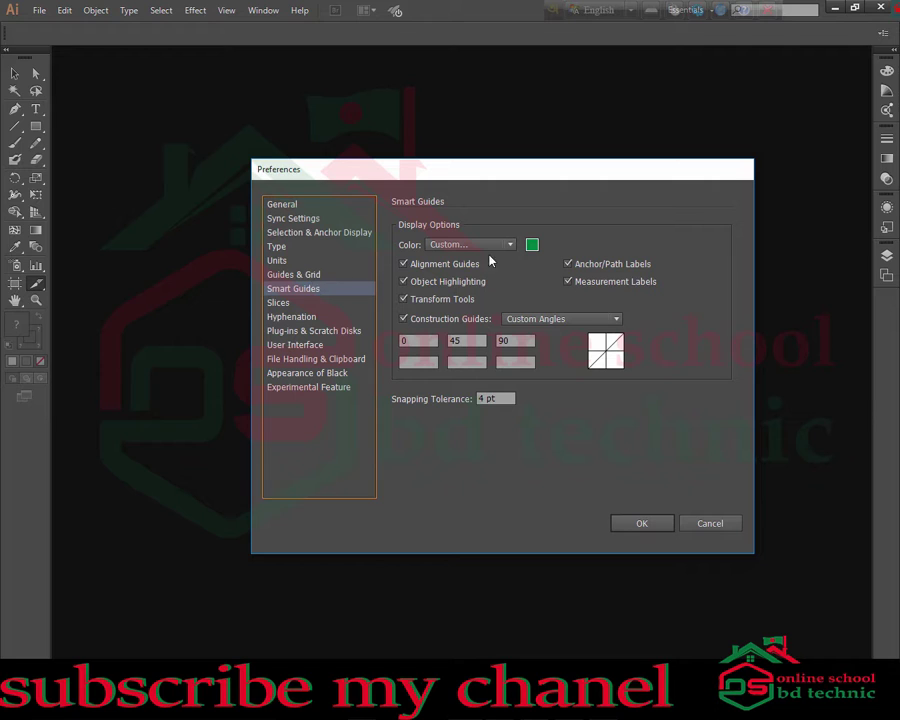
click(300, 305)
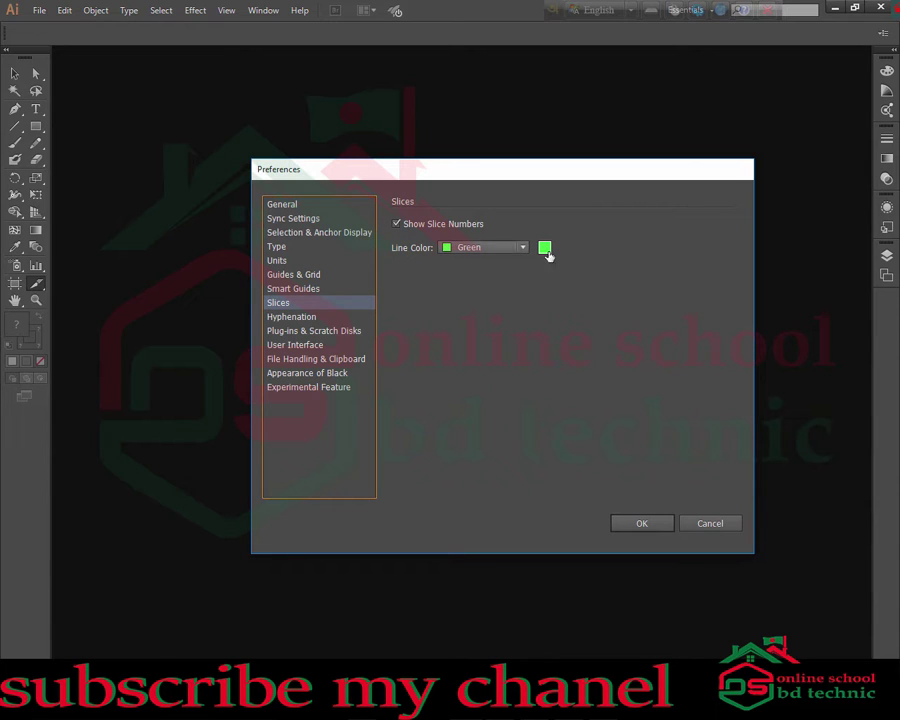
click(396, 224)
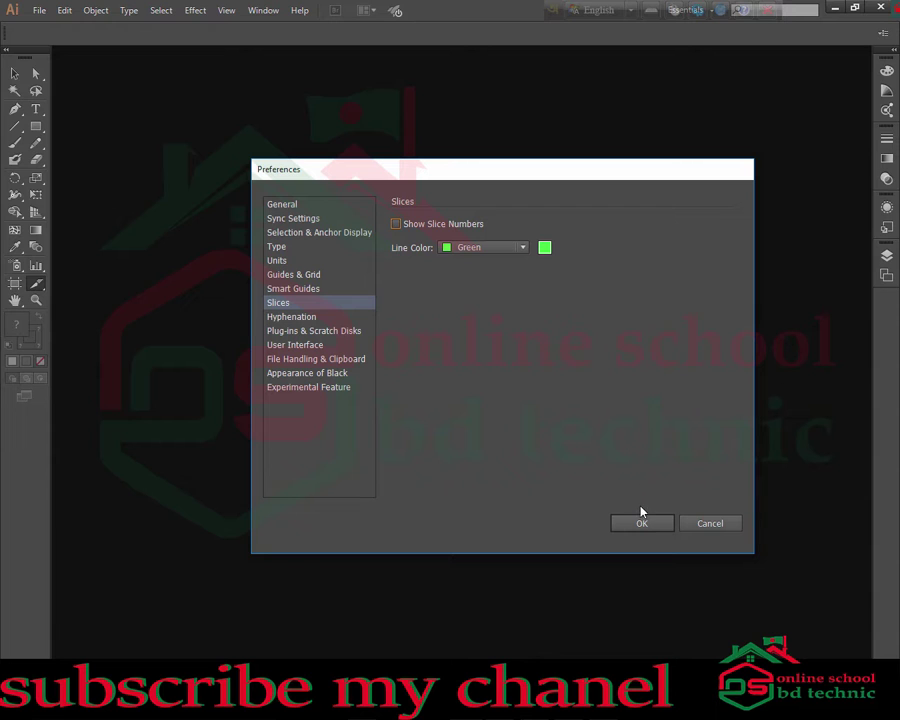
click(640, 522)
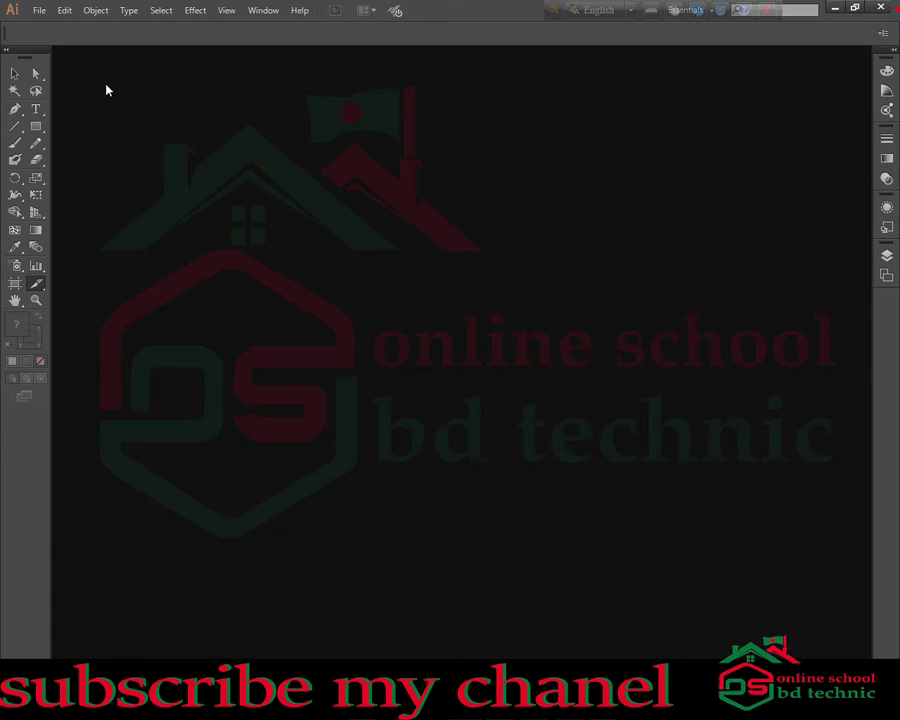
Create a new Letter-size document.
click(39, 10)
click(60, 28)
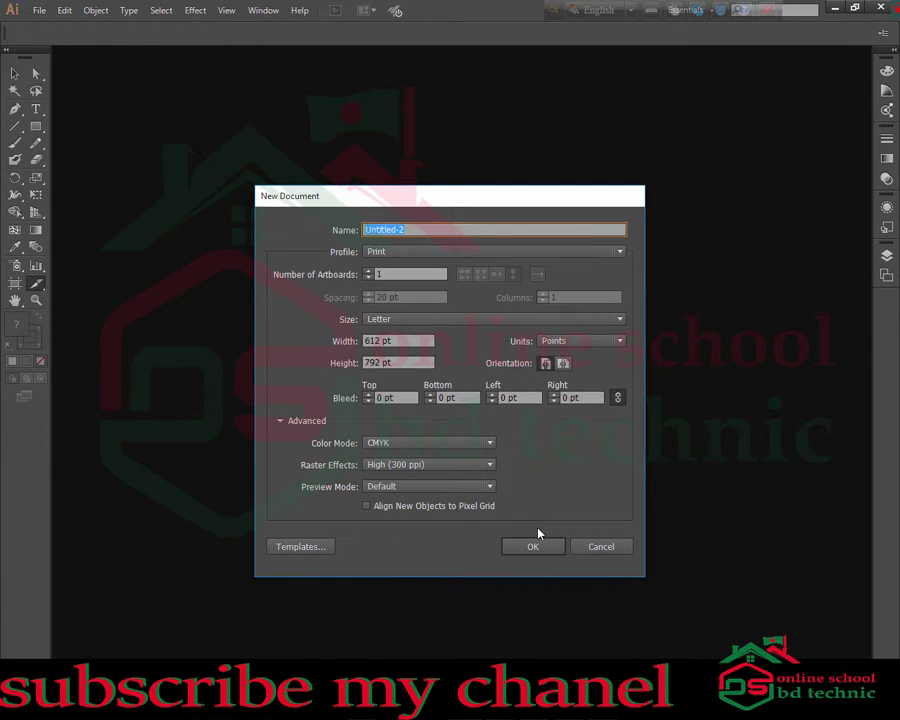
click(531, 549)
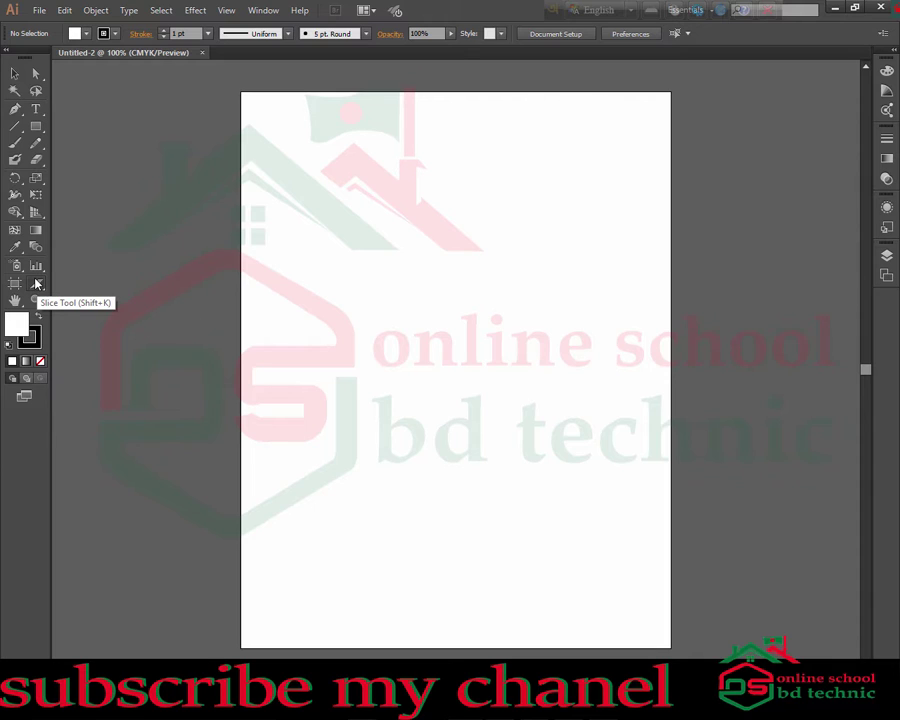
Cut a rectangular slice in the artboard's upper part, deselect it, and reopen Preferences.
click(37, 284)
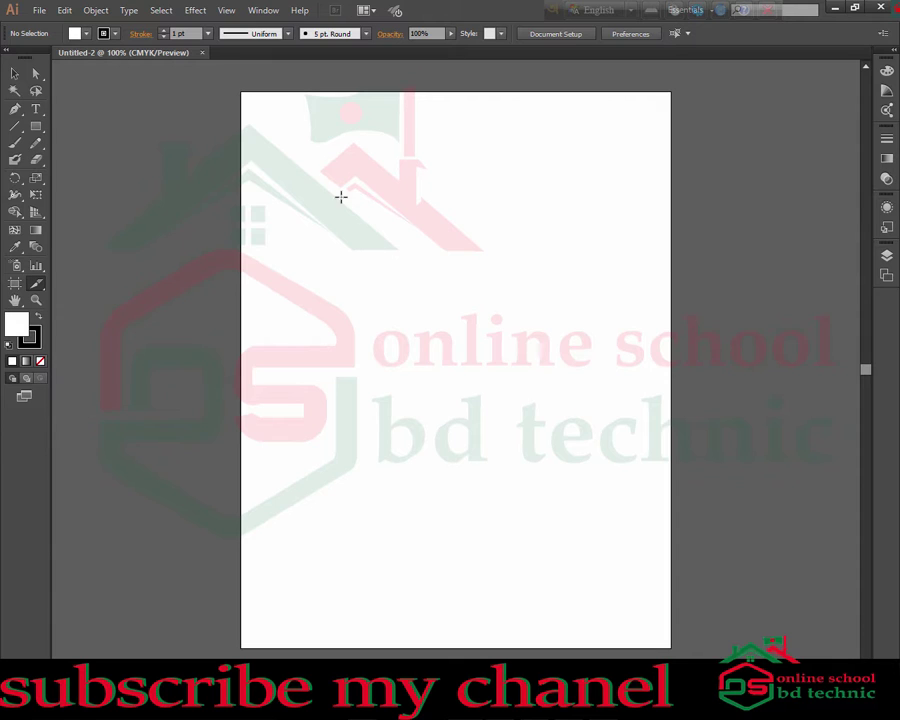
drag(329, 166, 471, 374)
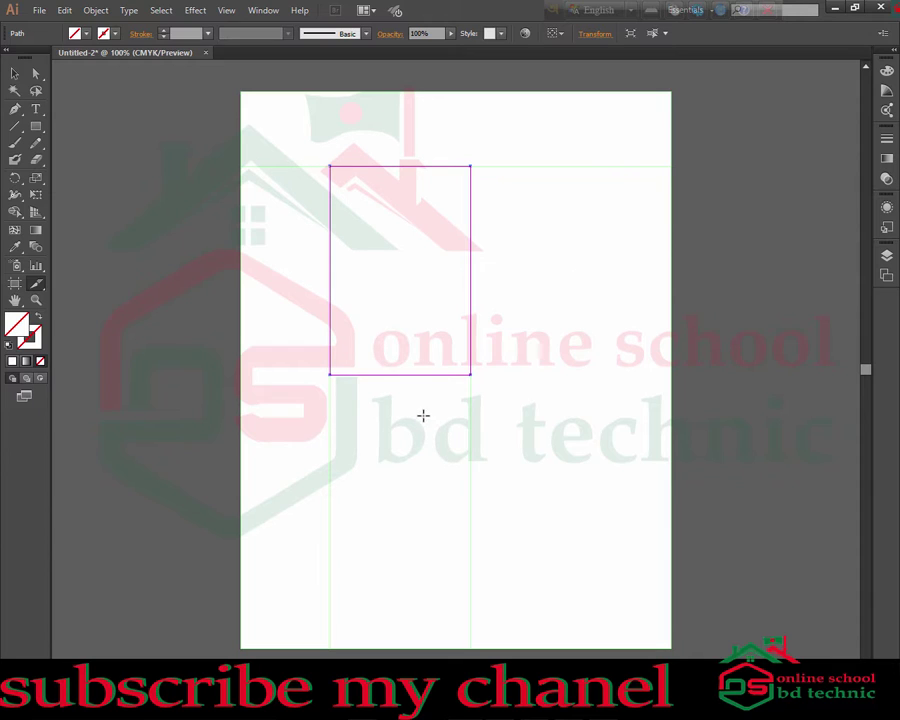
click(14, 73)
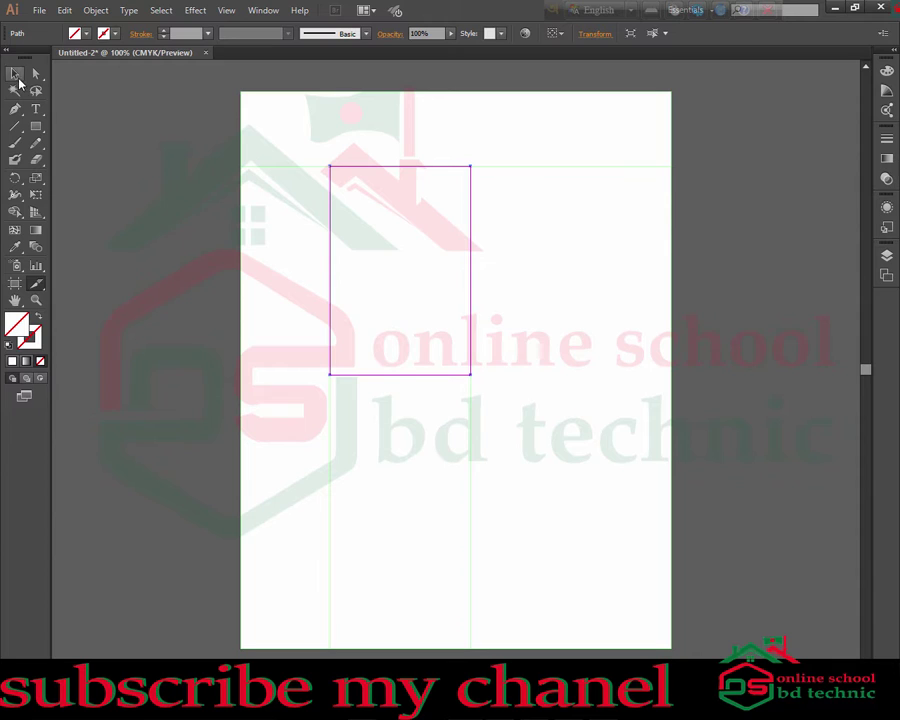
click(530, 234)
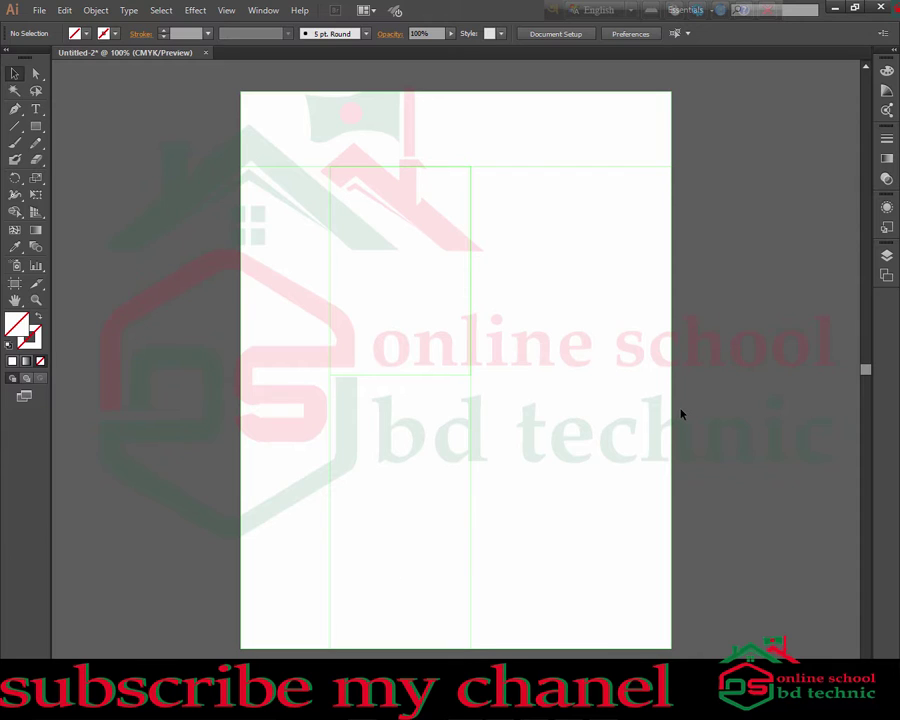
key(ctrl+k)
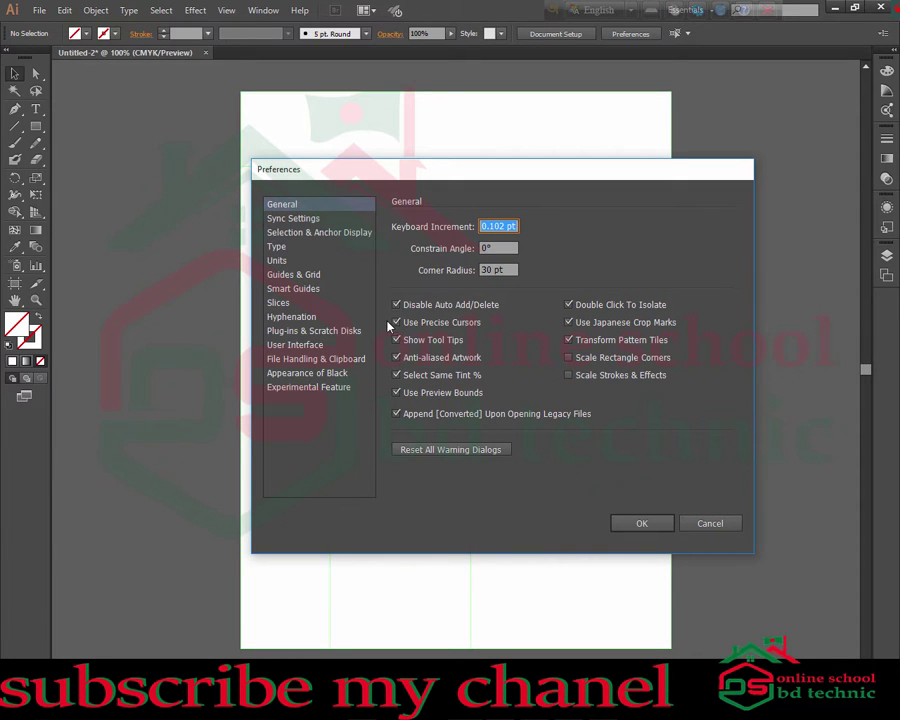
Try Medium Blue, then Magenta, then Black as the slice line colour, and apply Black.
click(282, 304)
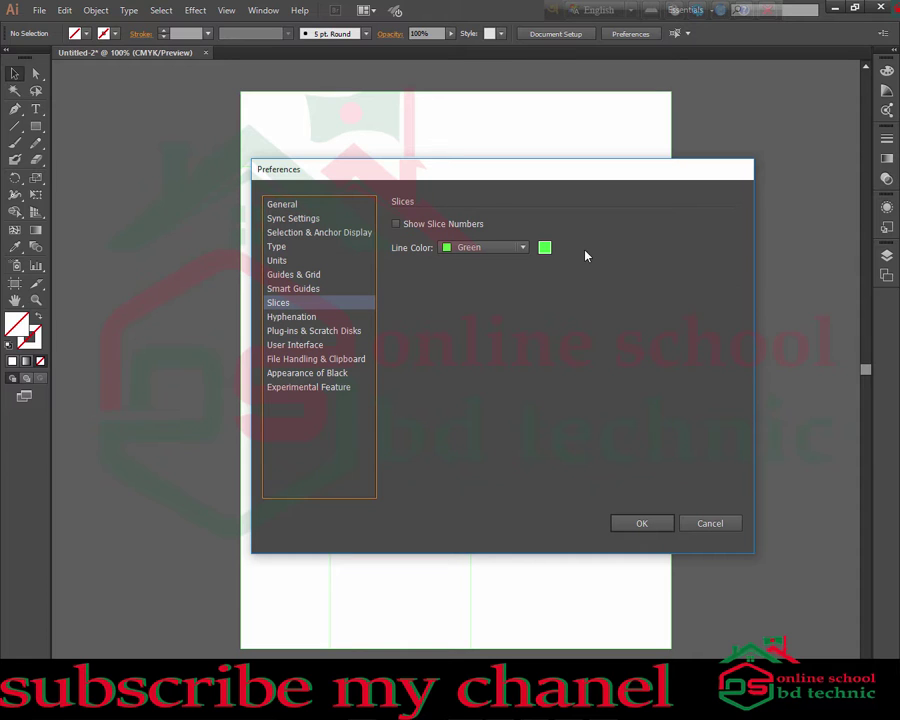
drag(512, 178, 677, 181)
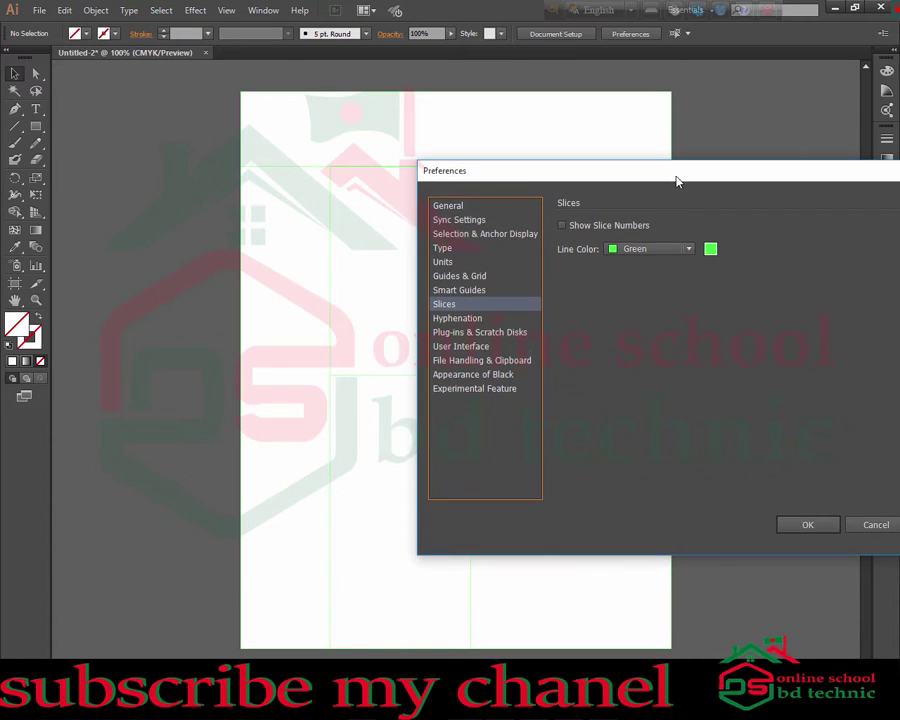
click(687, 251)
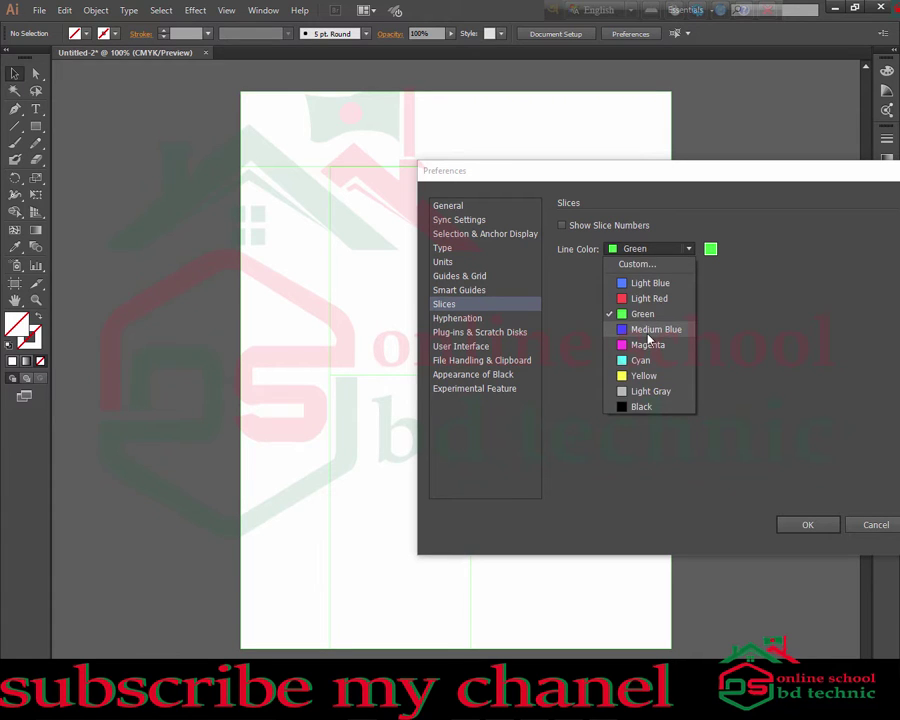
click(648, 337)
click(680, 249)
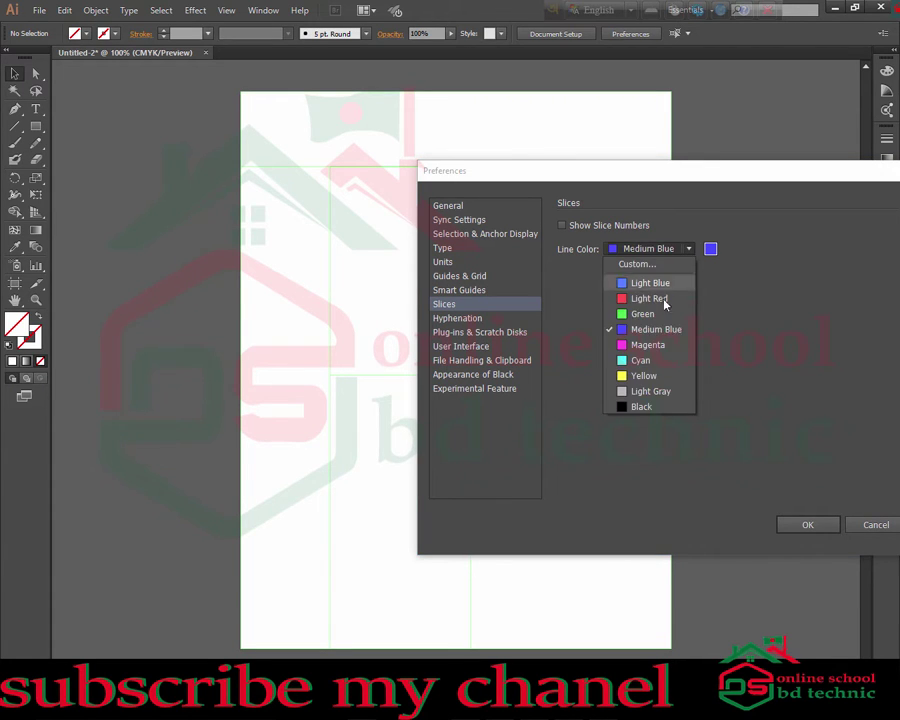
click(647, 344)
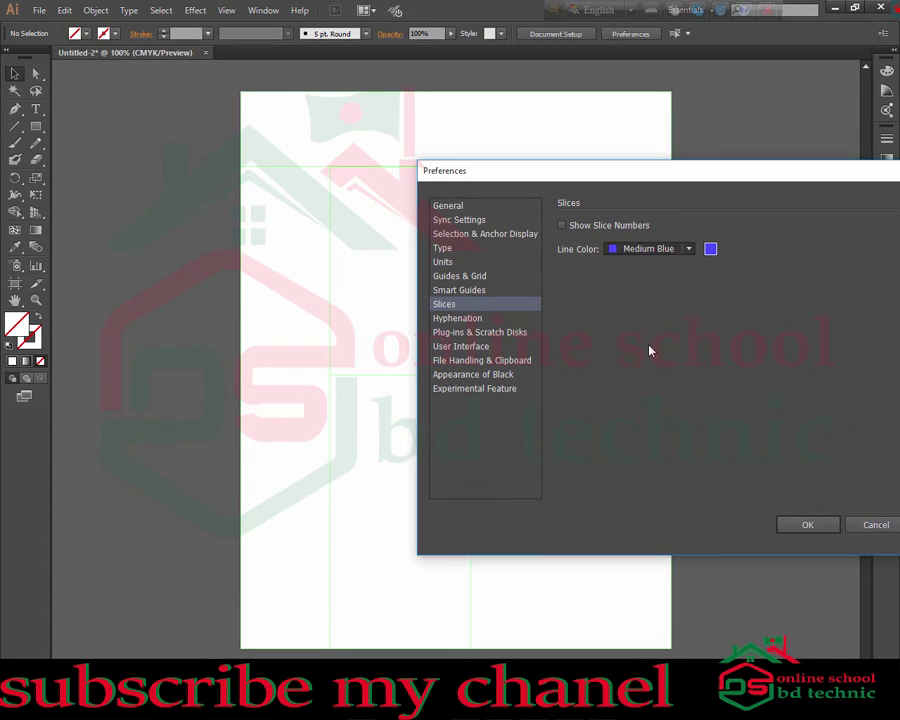
click(688, 249)
click(630, 406)
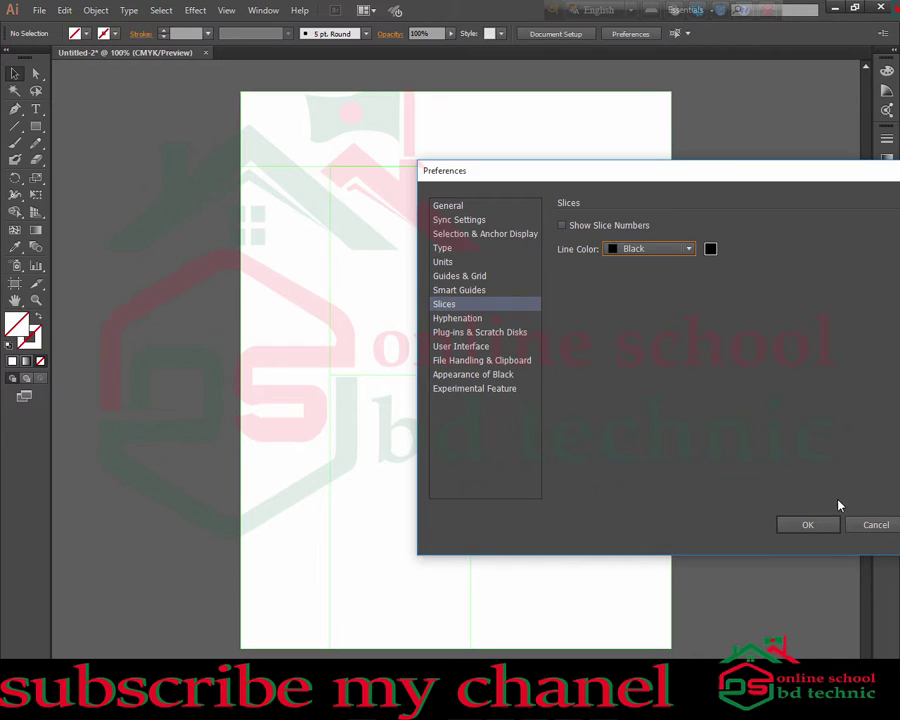
click(805, 524)
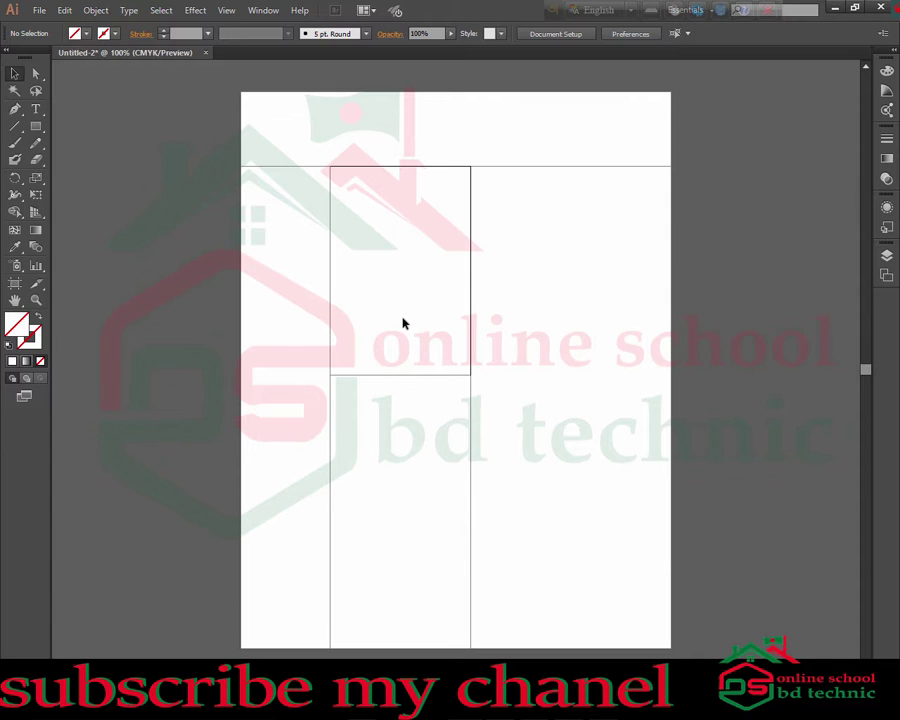
Reopen the Slices preferences and set the slice line colour to Yellow.
key(ctrl+k)
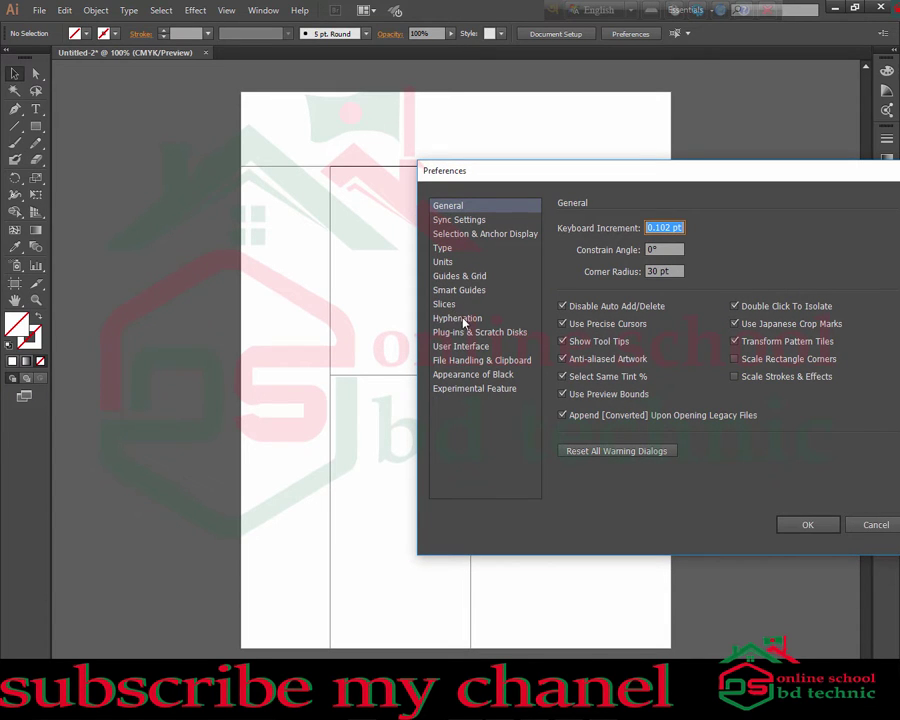
click(446, 304)
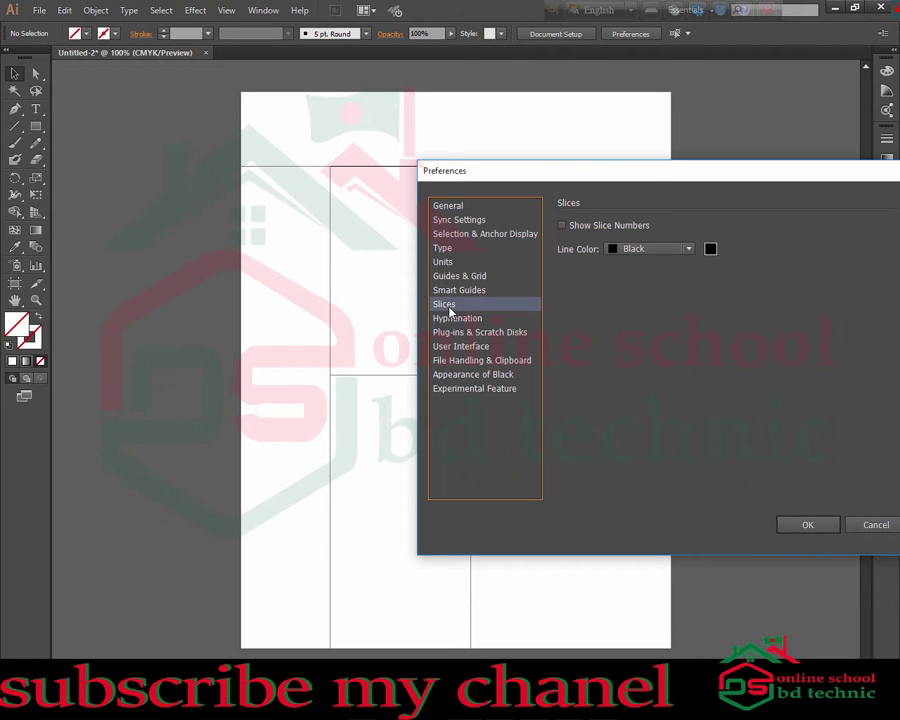
click(690, 249)
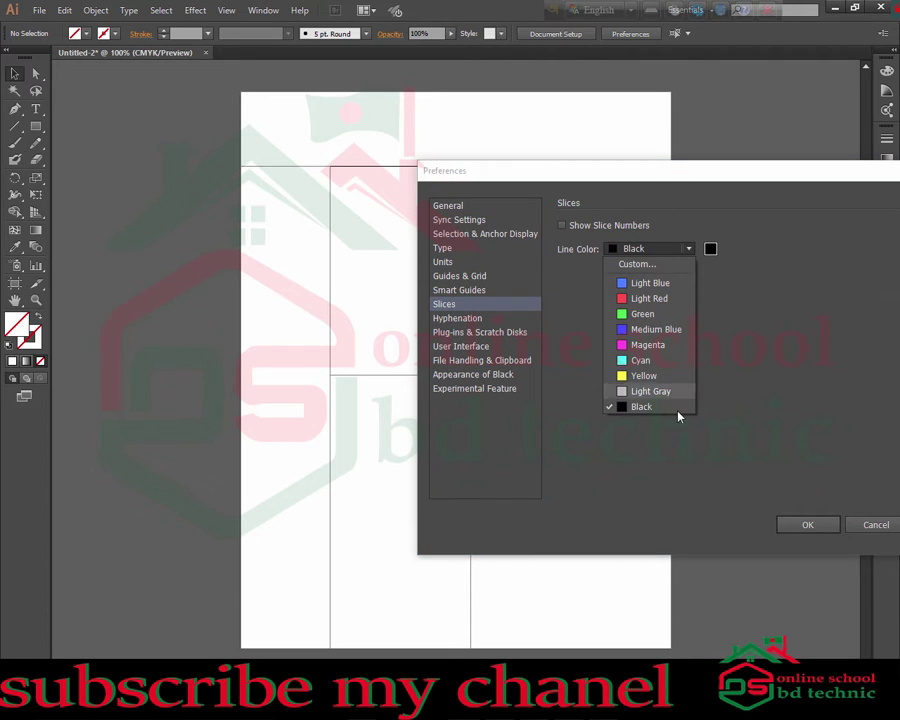
click(648, 375)
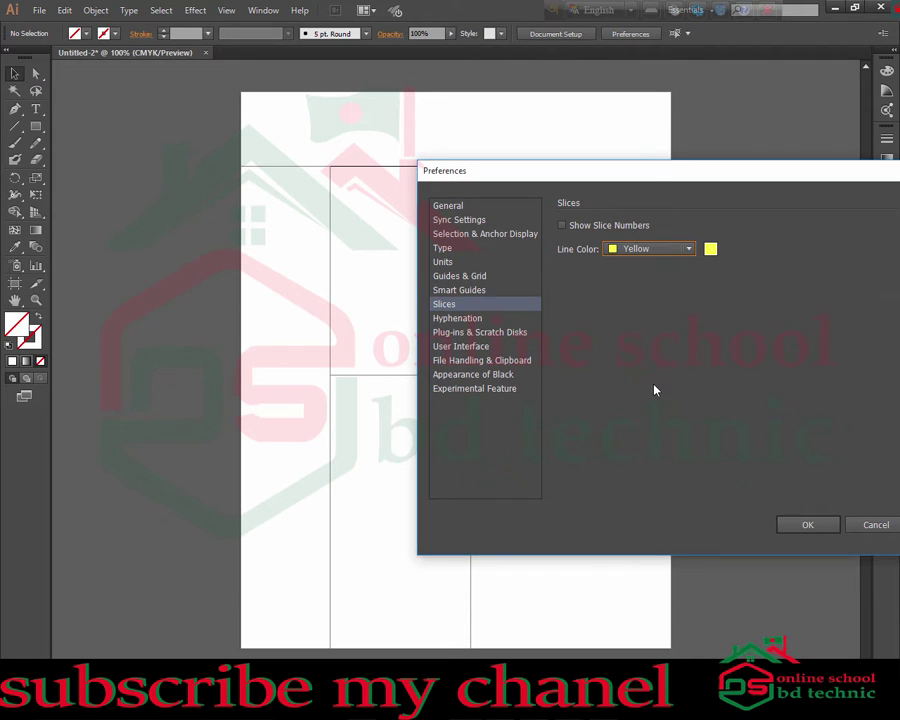
click(790, 520)
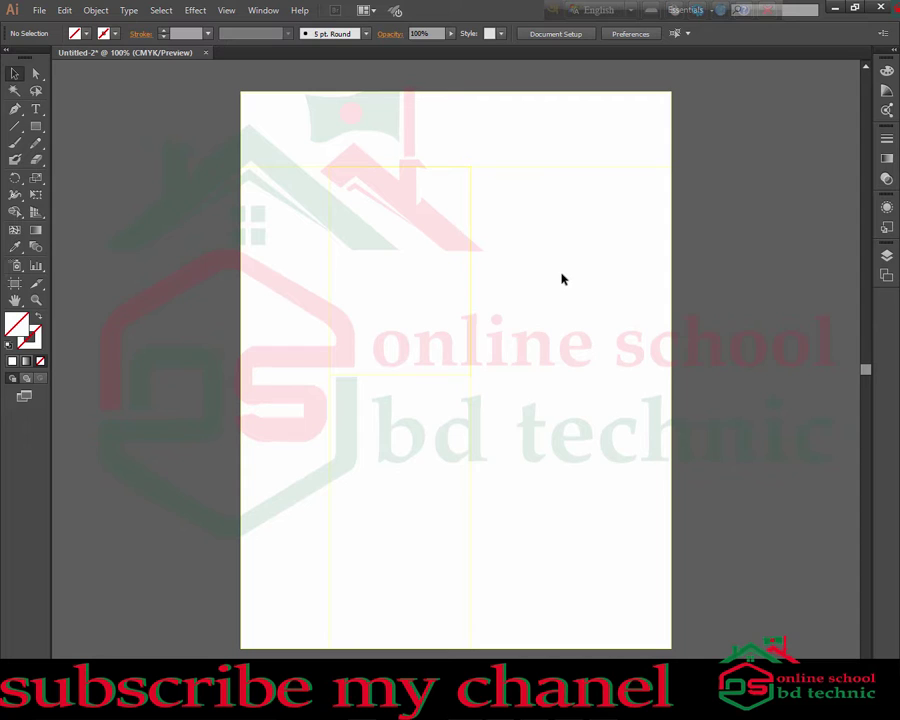
Reopen the Slices preferences and check the line colour list, leaving it on Yellow.
key(ctrl+k)
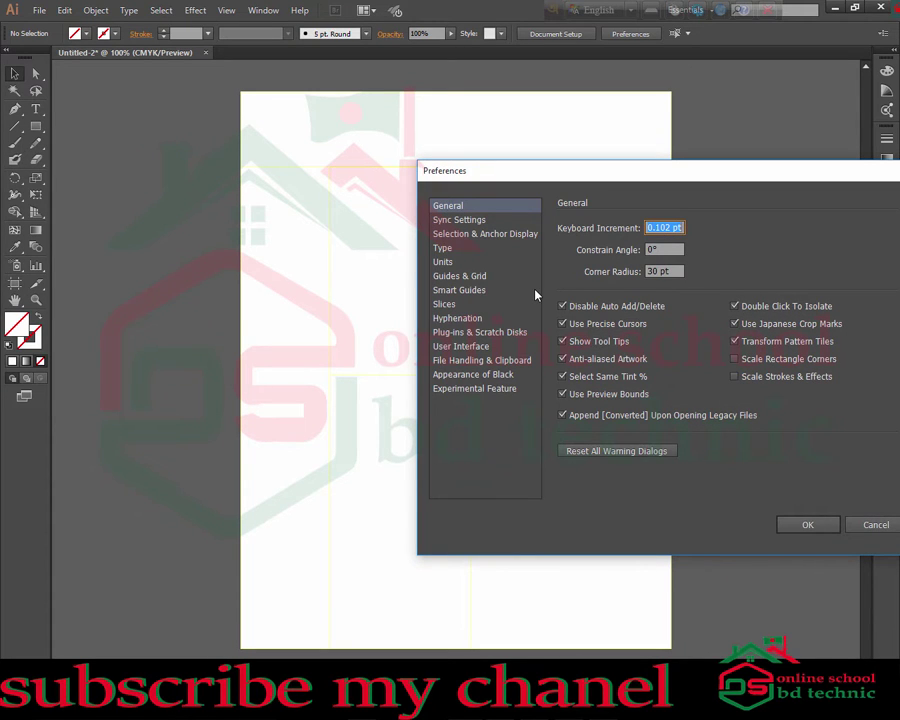
click(458, 306)
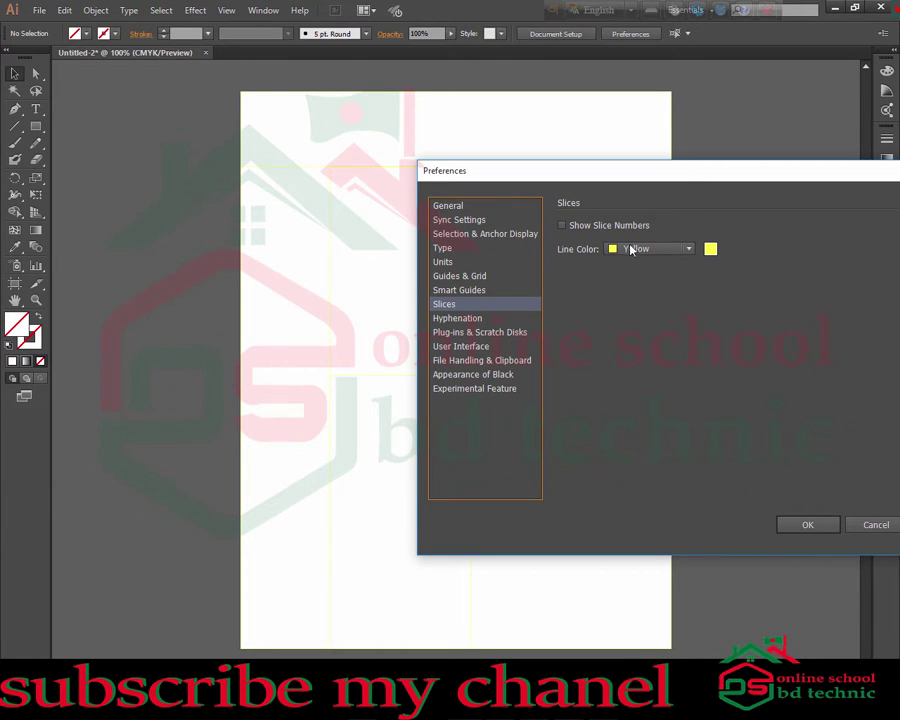
click(687, 248)
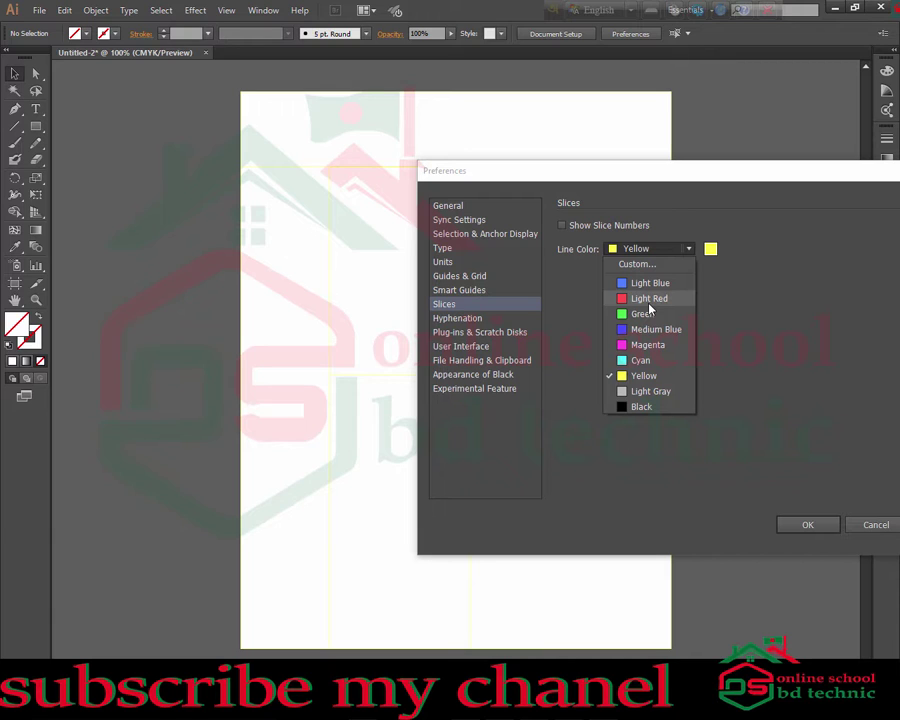
click(686, 251)
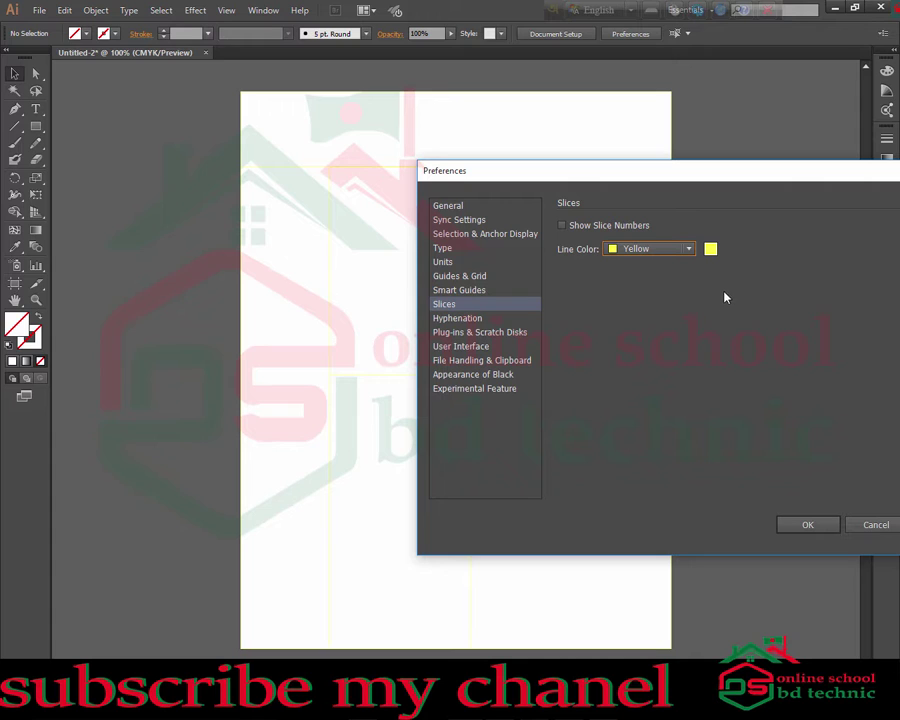
click(710, 248)
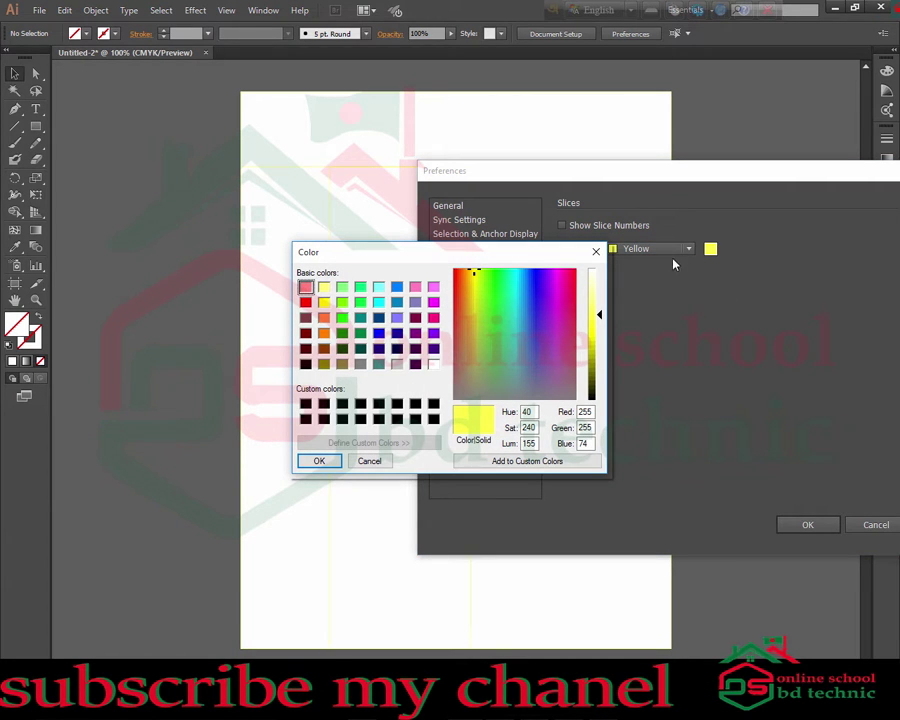
click(596, 251)
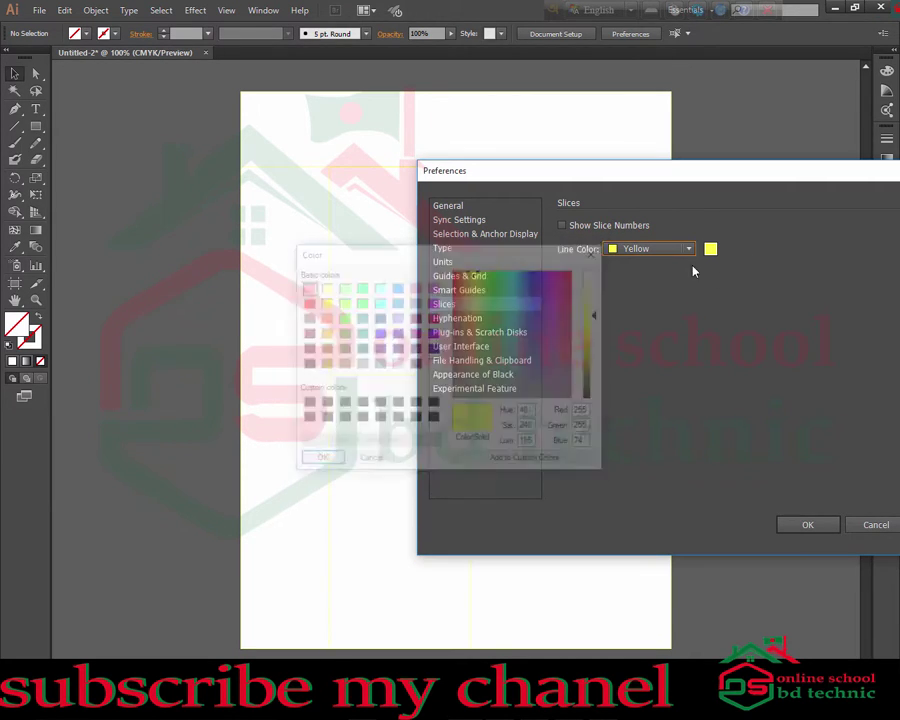
click(711, 249)
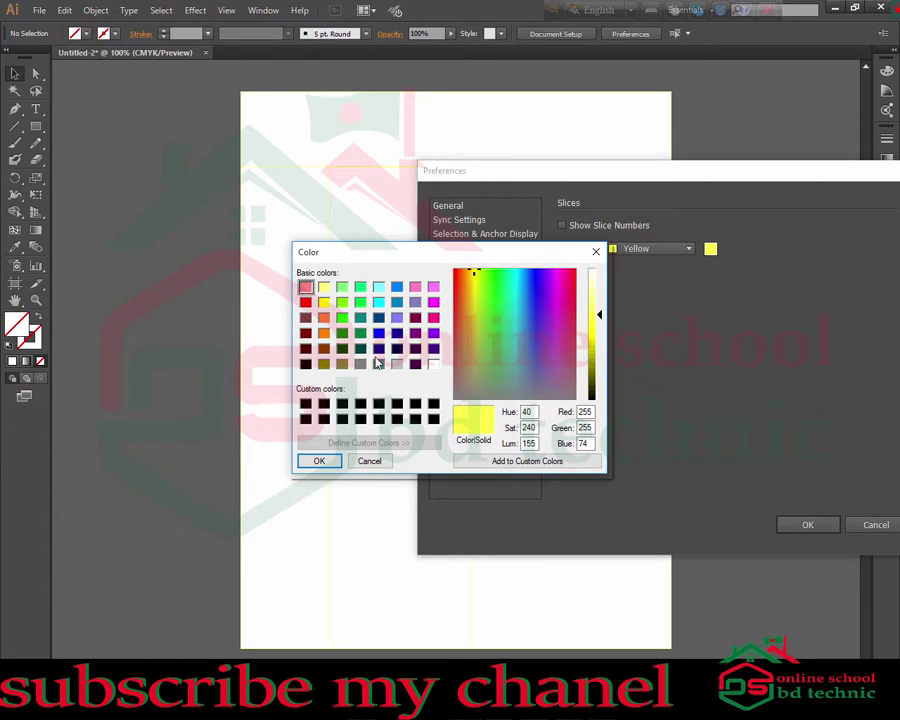
click(497, 316)
click(512, 340)
click(506, 366)
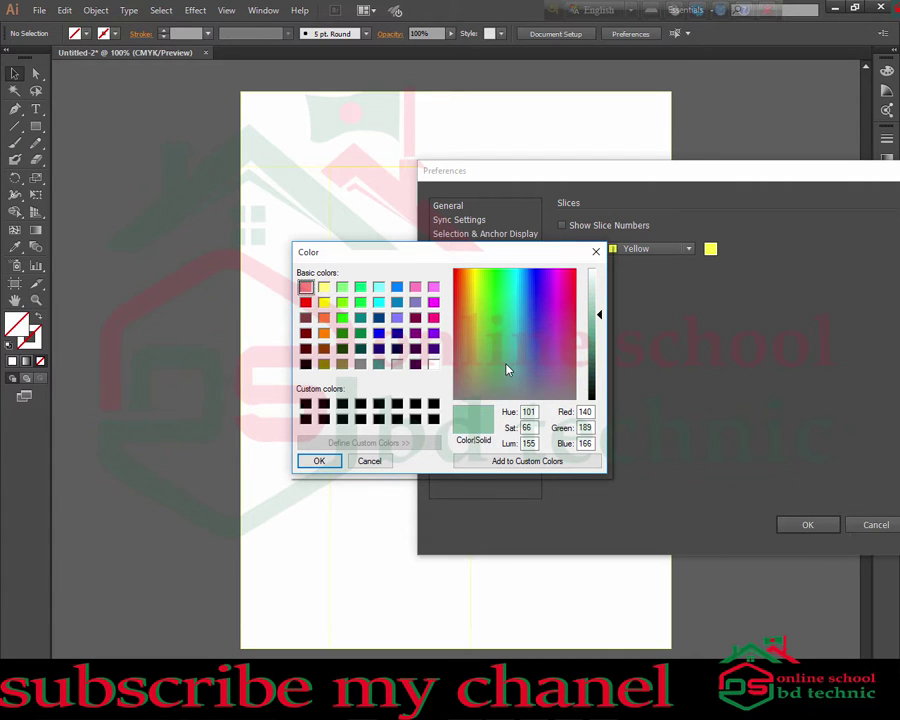
click(538, 293)
click(476, 293)
click(484, 345)
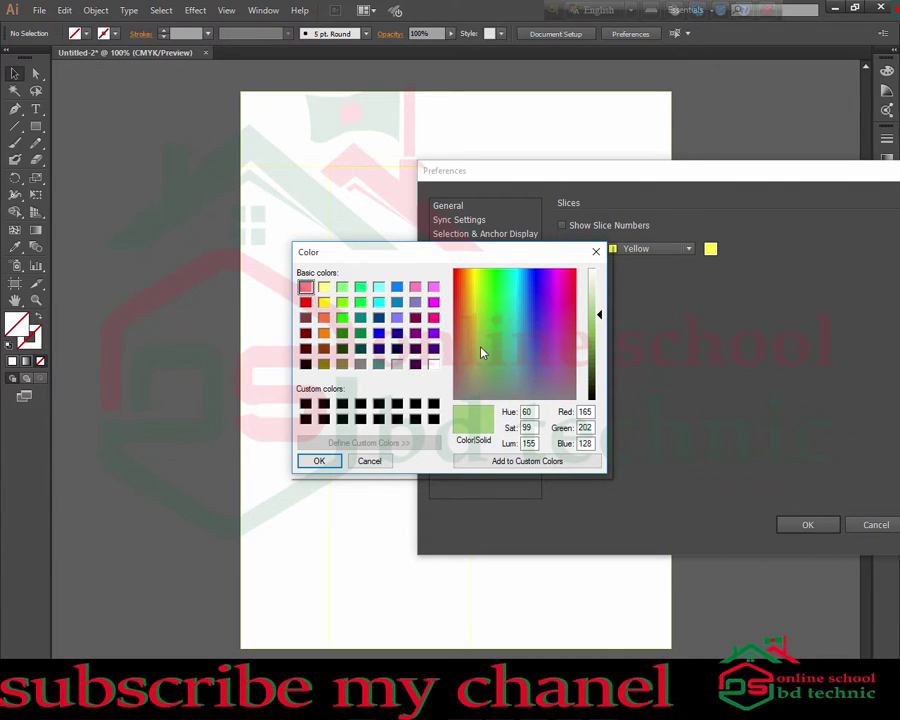
click(597, 256)
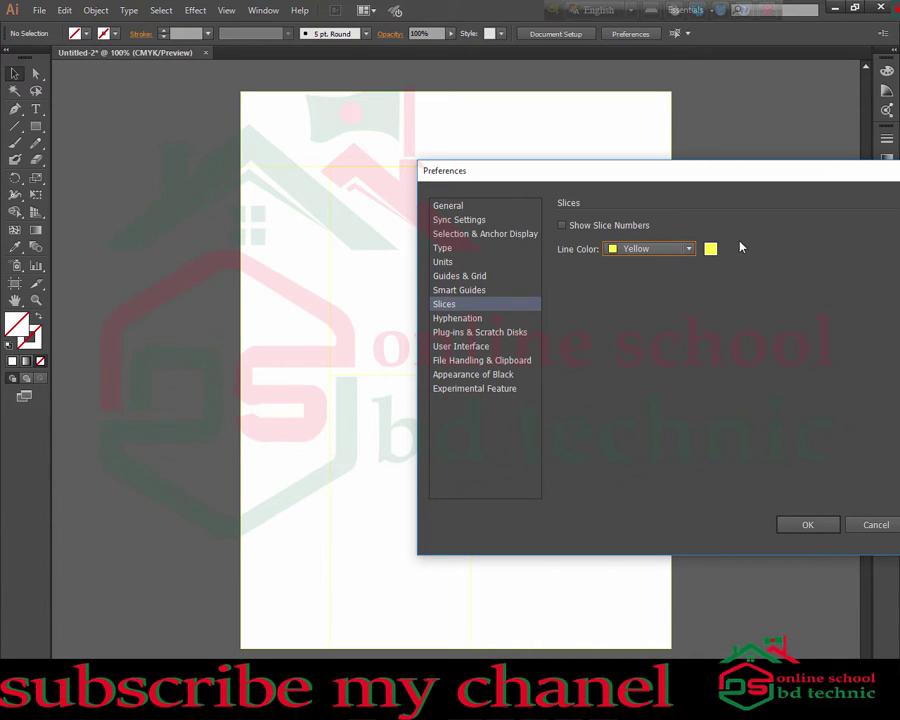
click(689, 249)
Set slice lines to Medium Blue, enable Show Slice Numbers, and apply the preferences.
click(626, 330)
click(562, 228)
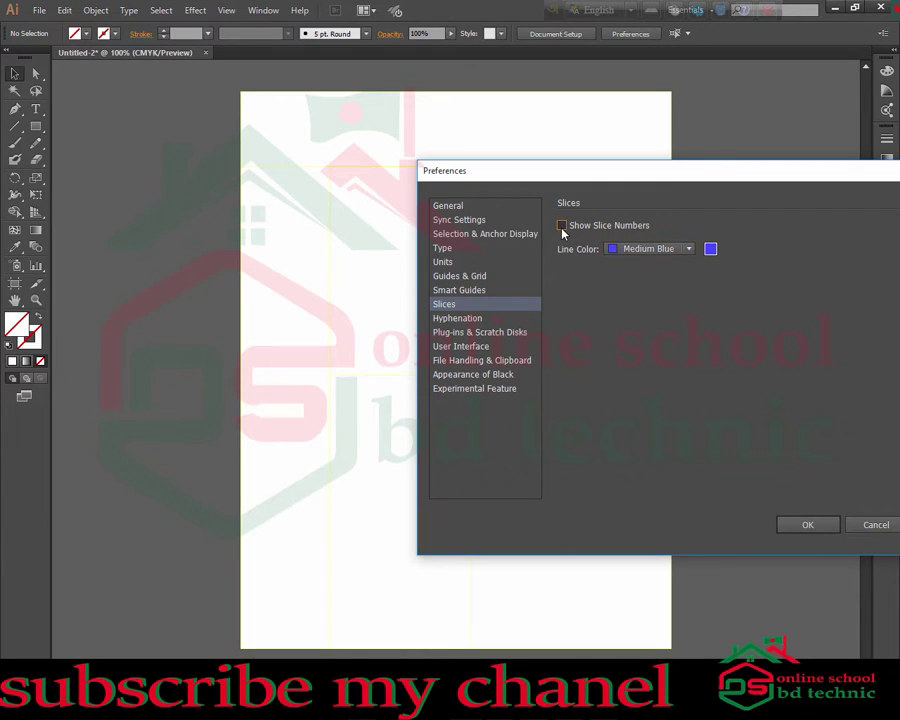
click(800, 522)
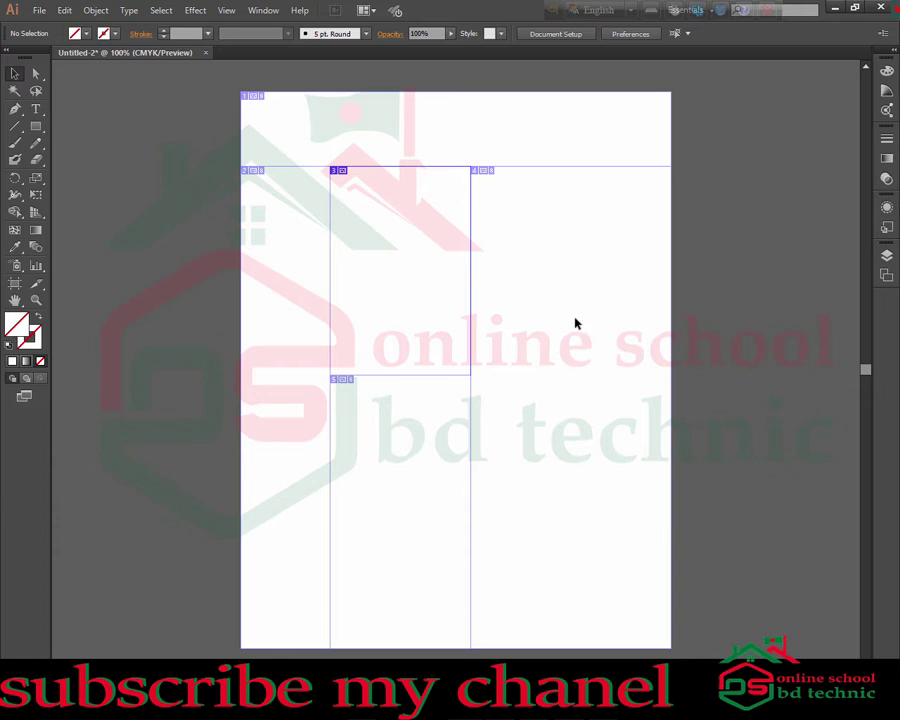
Marquee-select all the slices on the artboard and delete them.
drag(273, 143, 410, 376)
key(Delete)
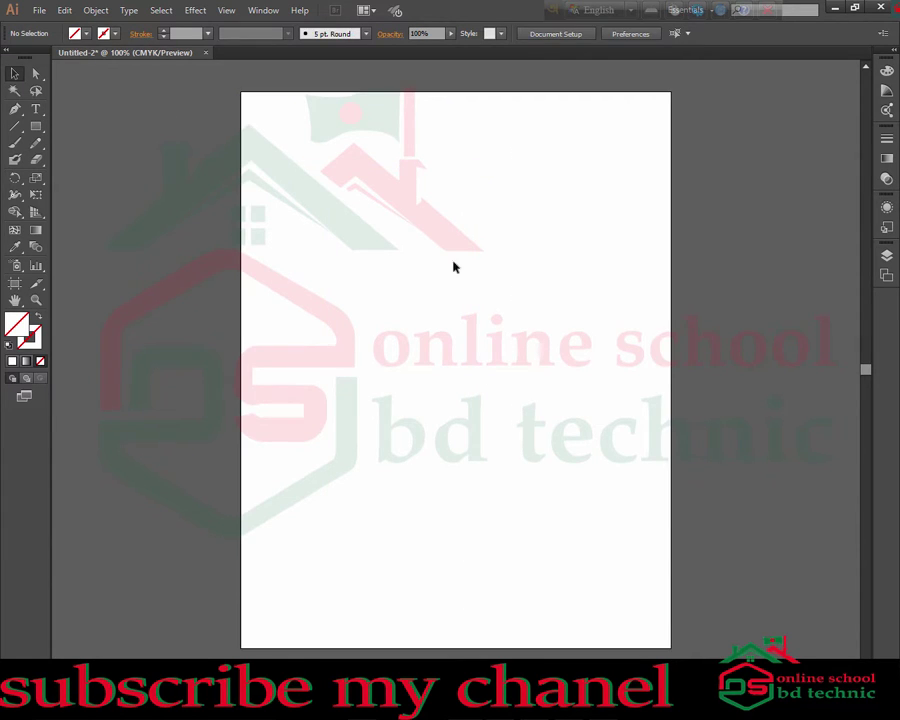
Draw a new slice over the upper middle of the page with the Slice Tool, then deselect it.
click(39, 287)
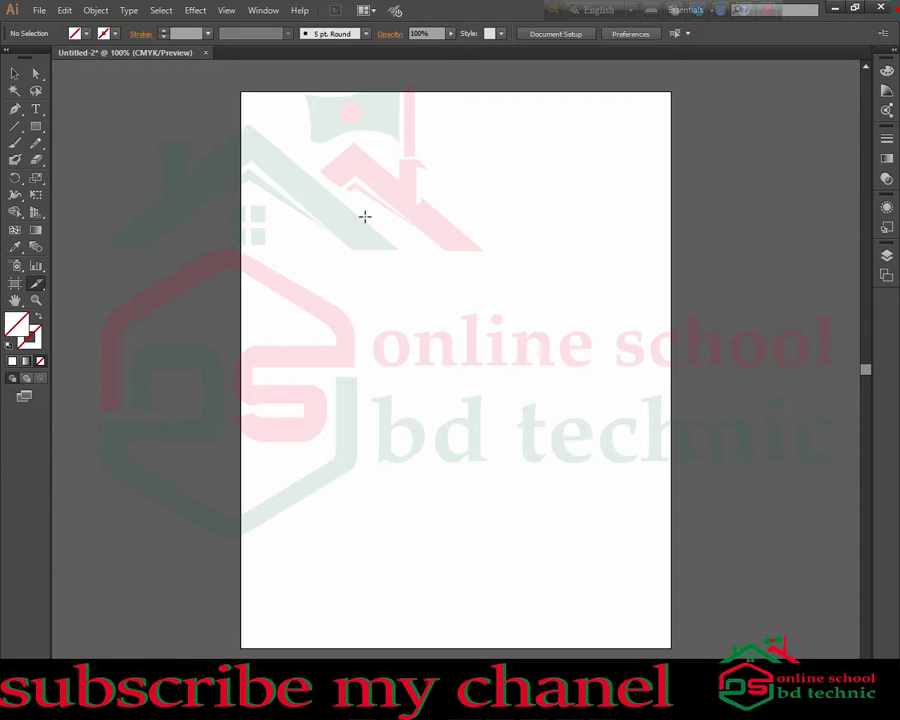
drag(348, 184, 452, 333)
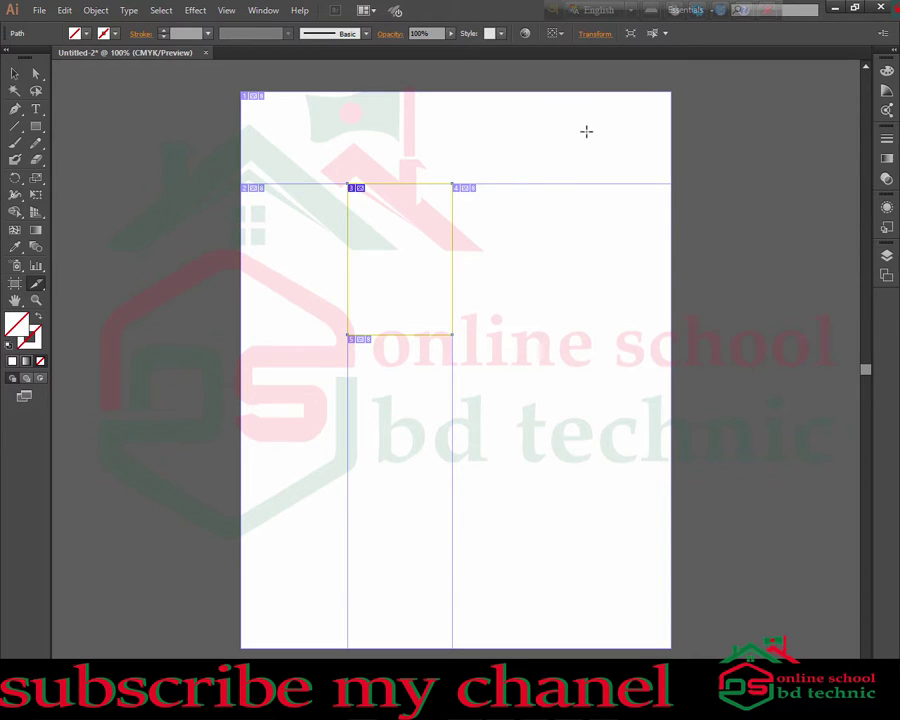
click(15, 73)
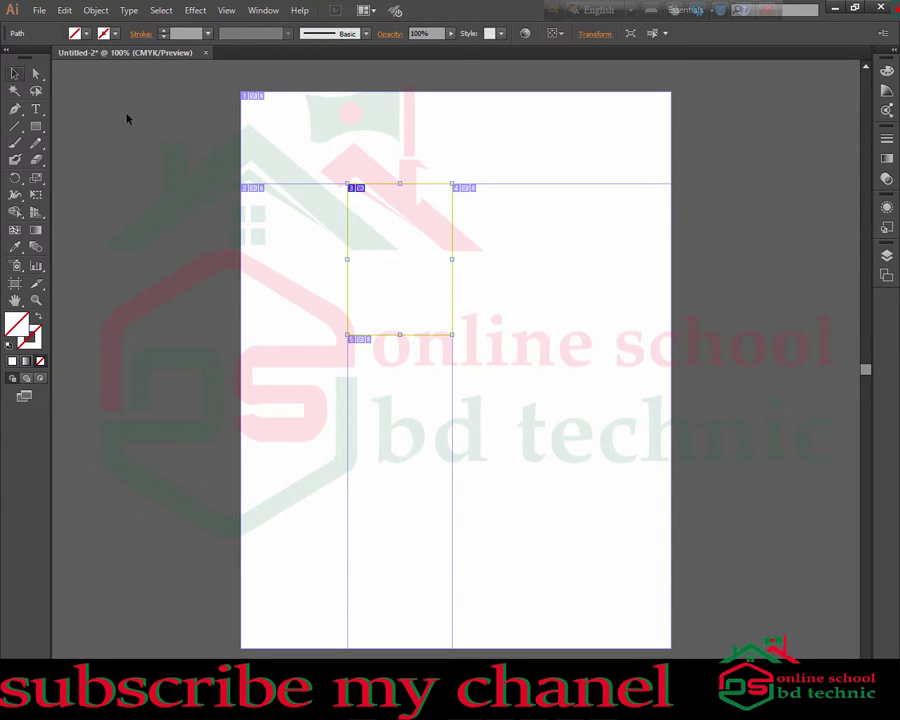
click(543, 313)
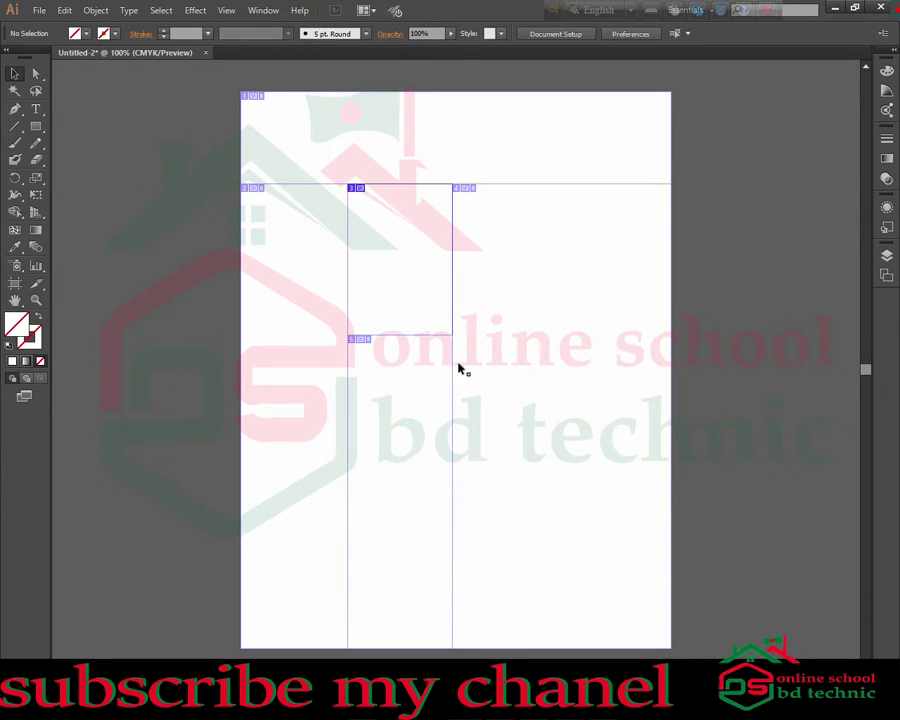
key(ctrl+k)
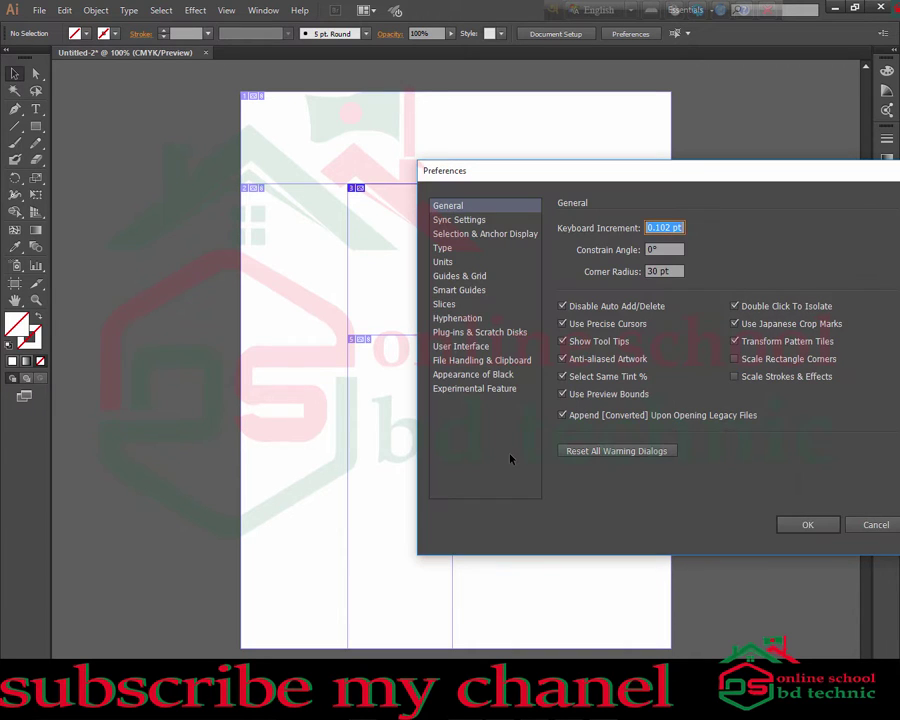
click(446, 305)
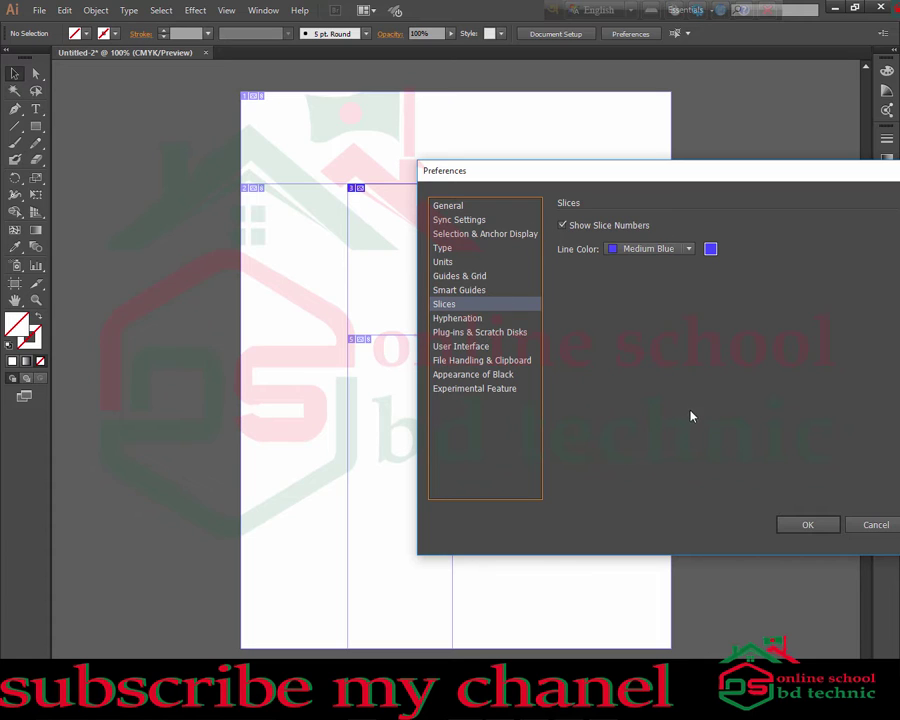
click(689, 249)
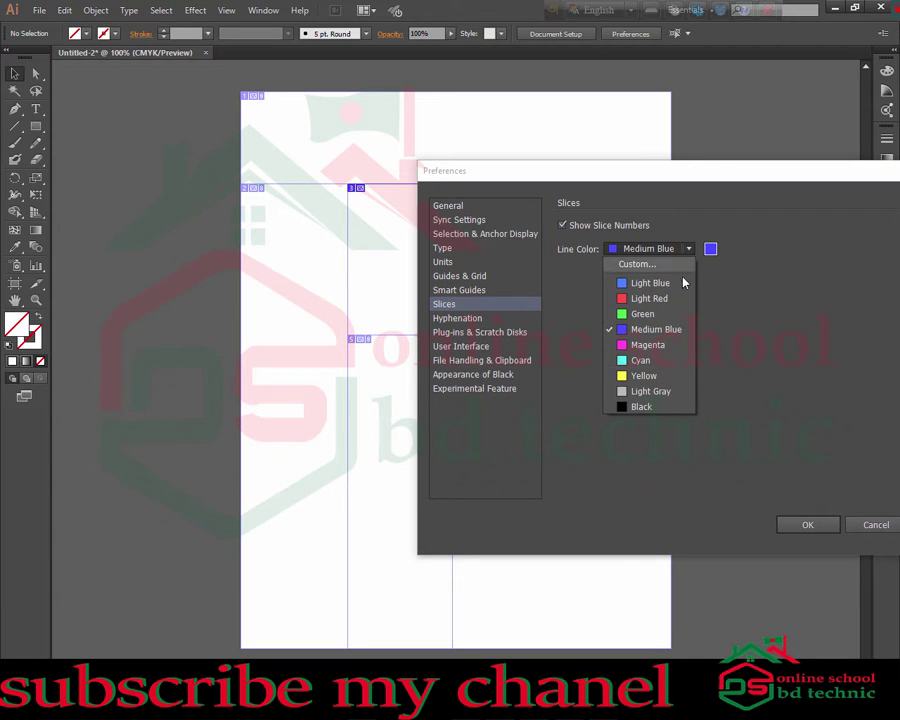
click(670, 220)
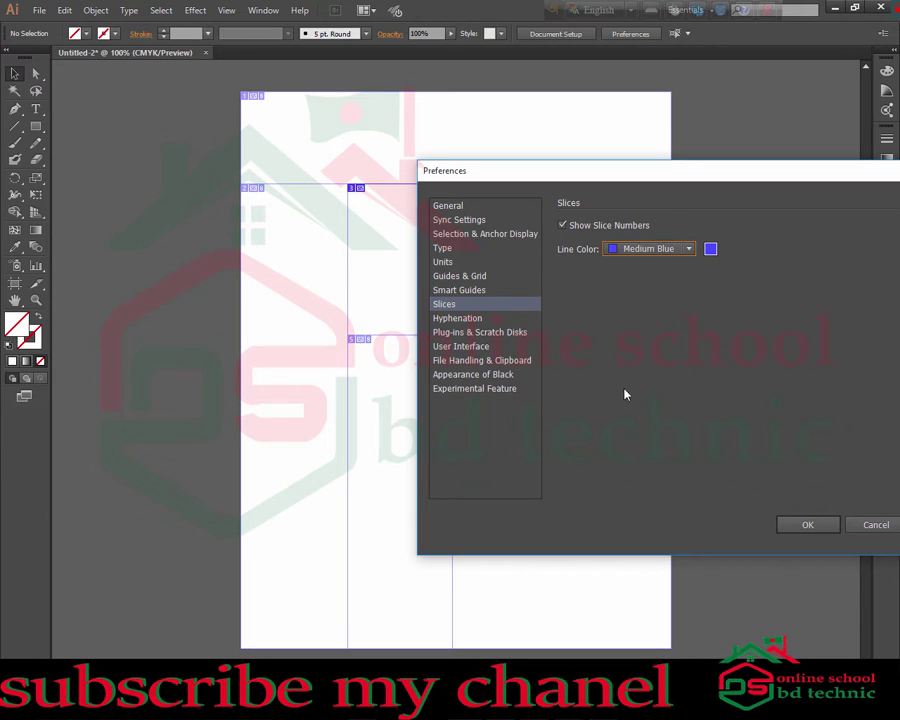
View the Hyphenation preferences, then the Plug-ins & Scratch Disks section.
click(466, 318)
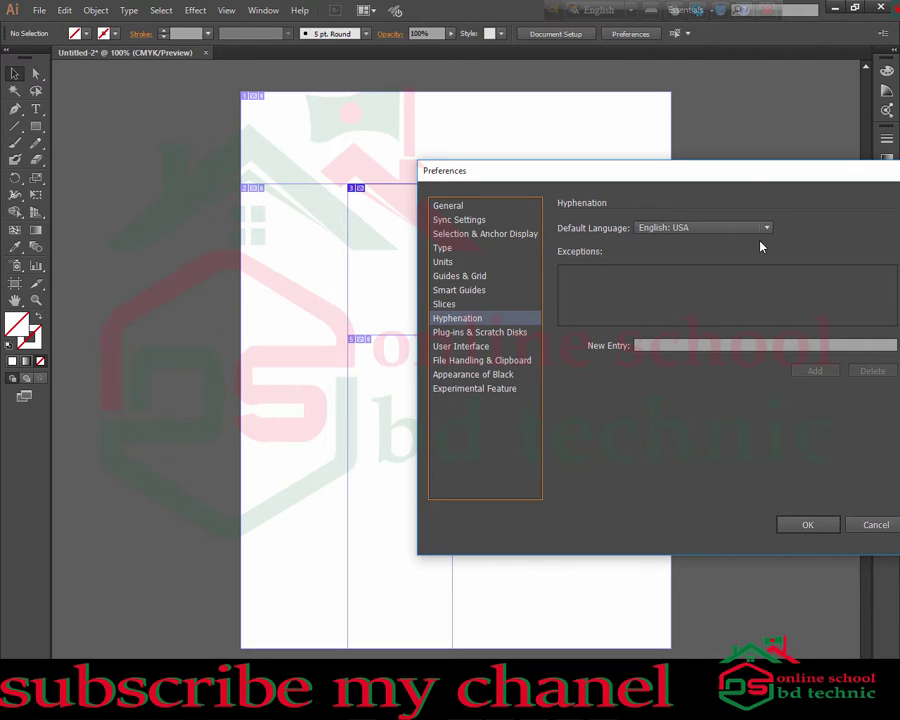
click(497, 331)
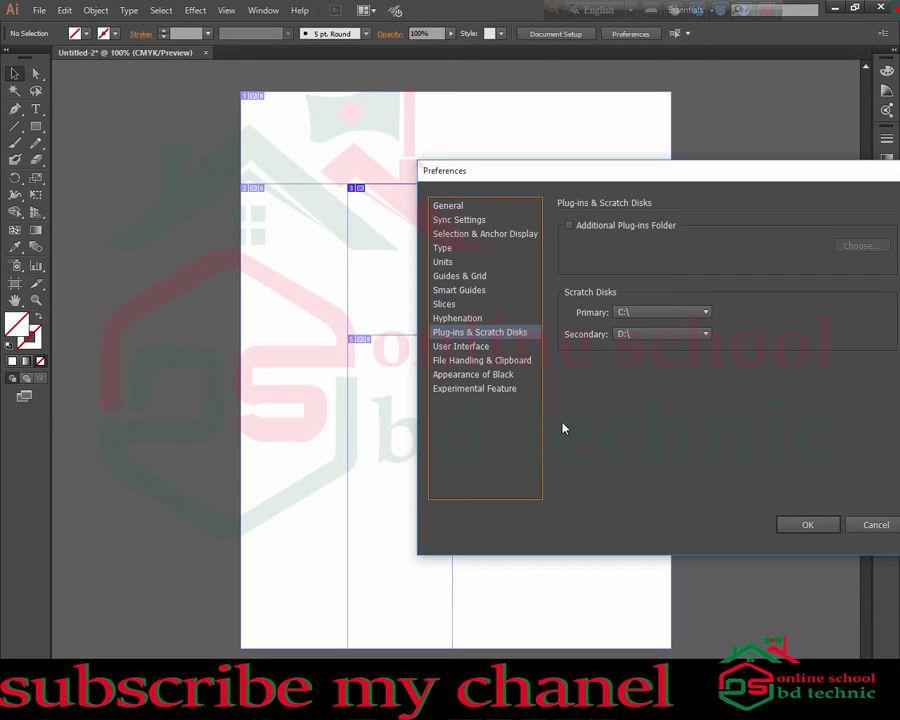
click(569, 226)
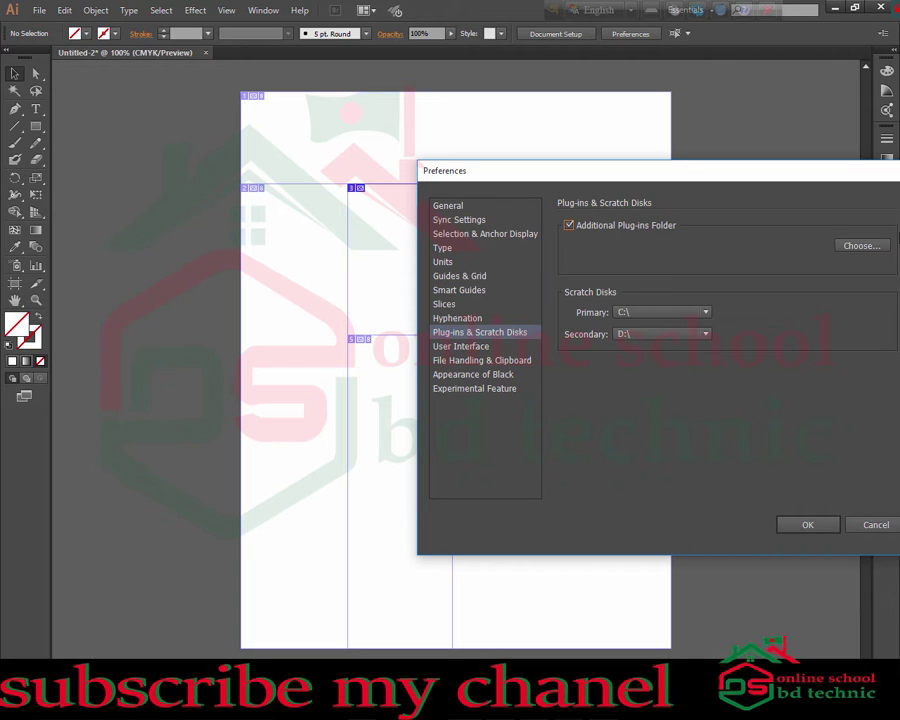
click(860, 247)
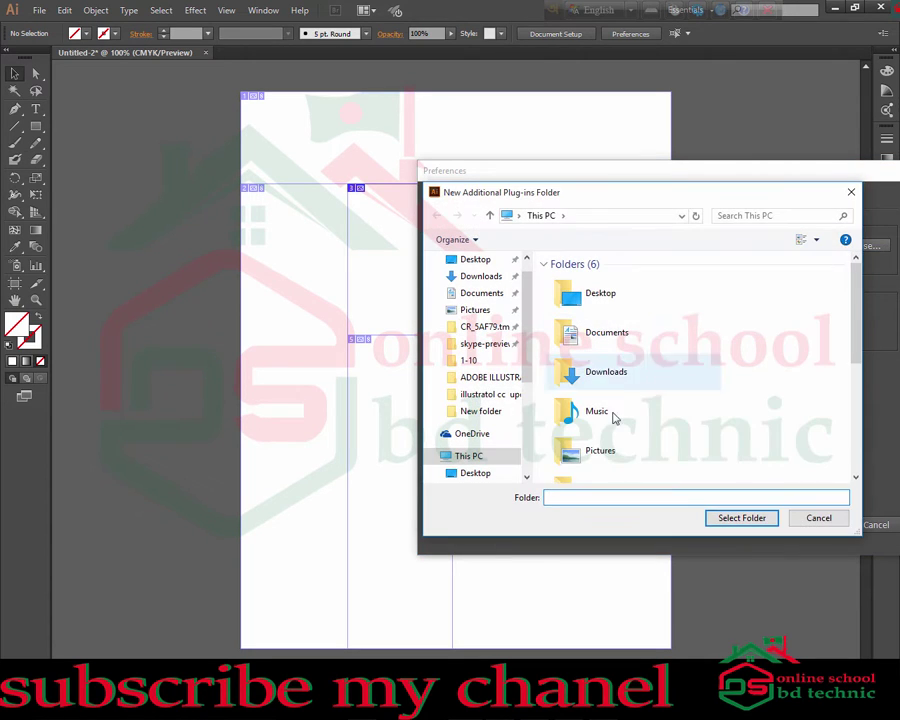
scroll(500, 380, down, 1)
scroll(545, 422, down, 5)
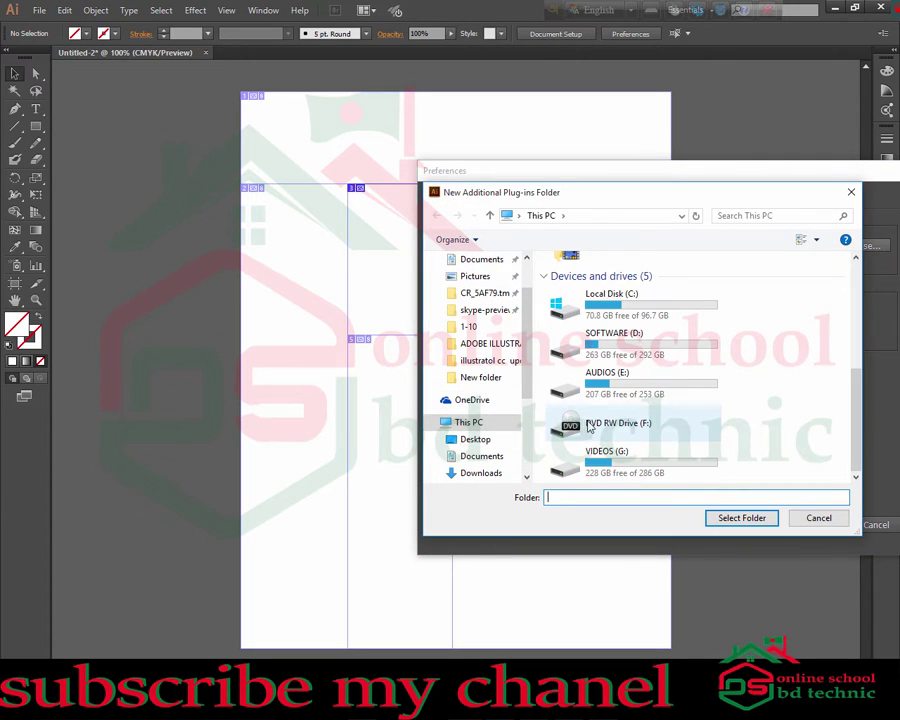
scroll(588, 427, up, 5)
click(851, 192)
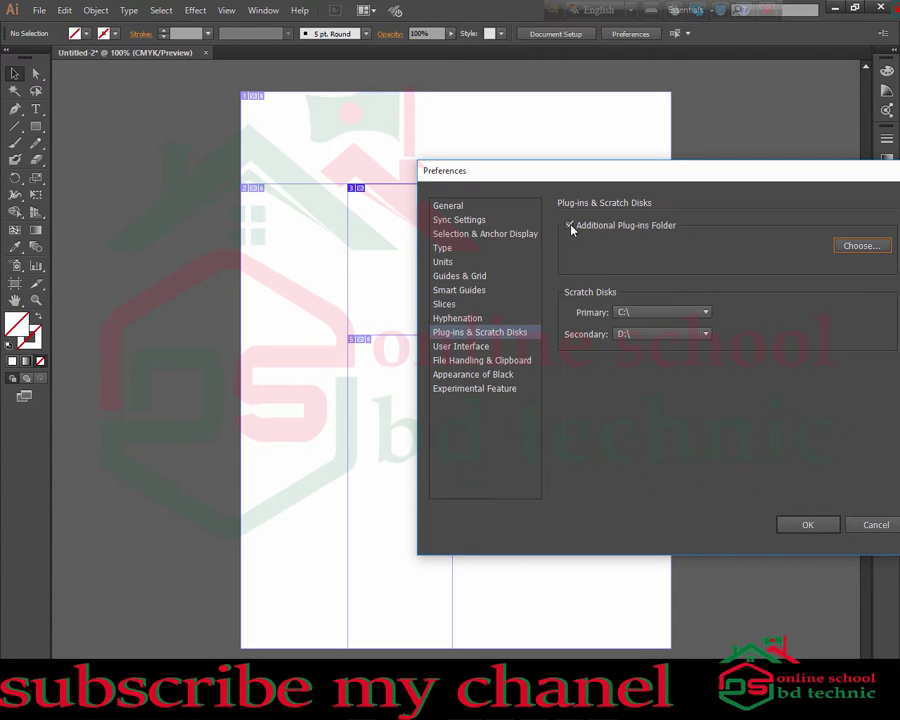
click(570, 226)
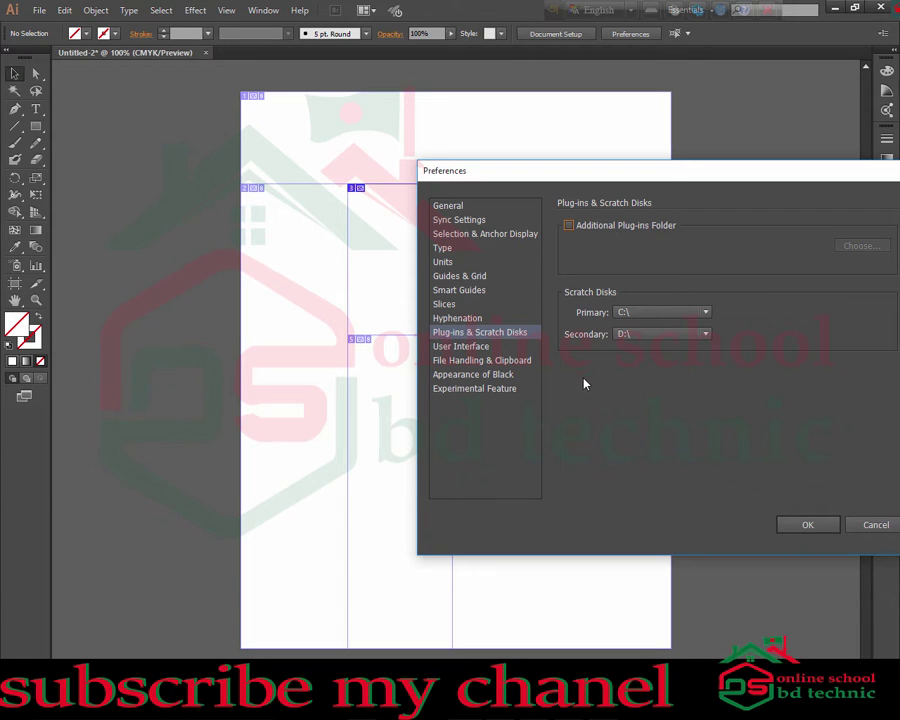
Try Startup as the primary scratch disk and None as the secondary.
click(648, 313)
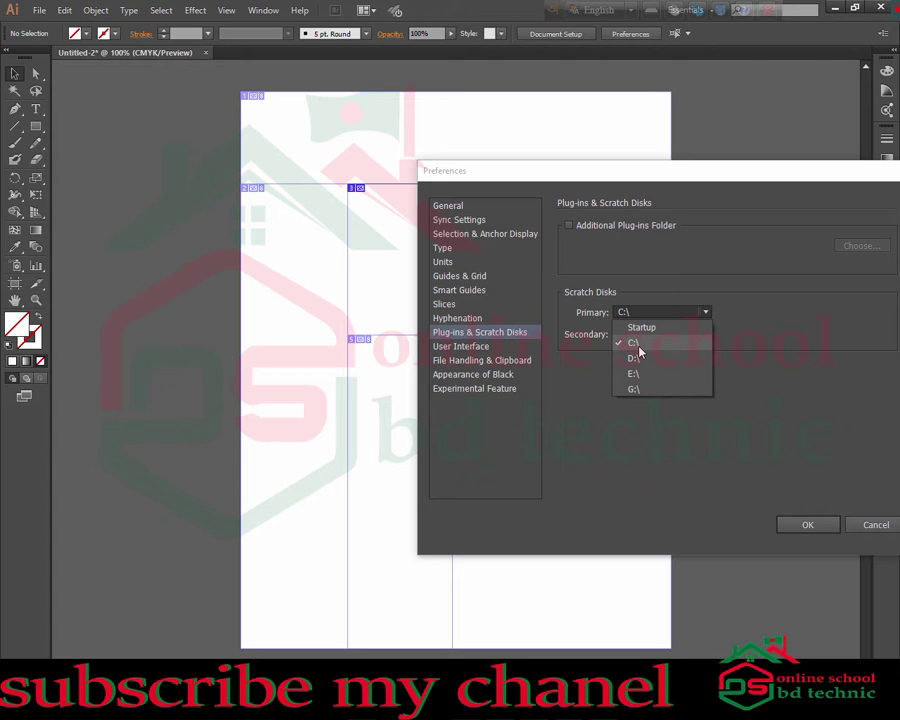
click(740, 313)
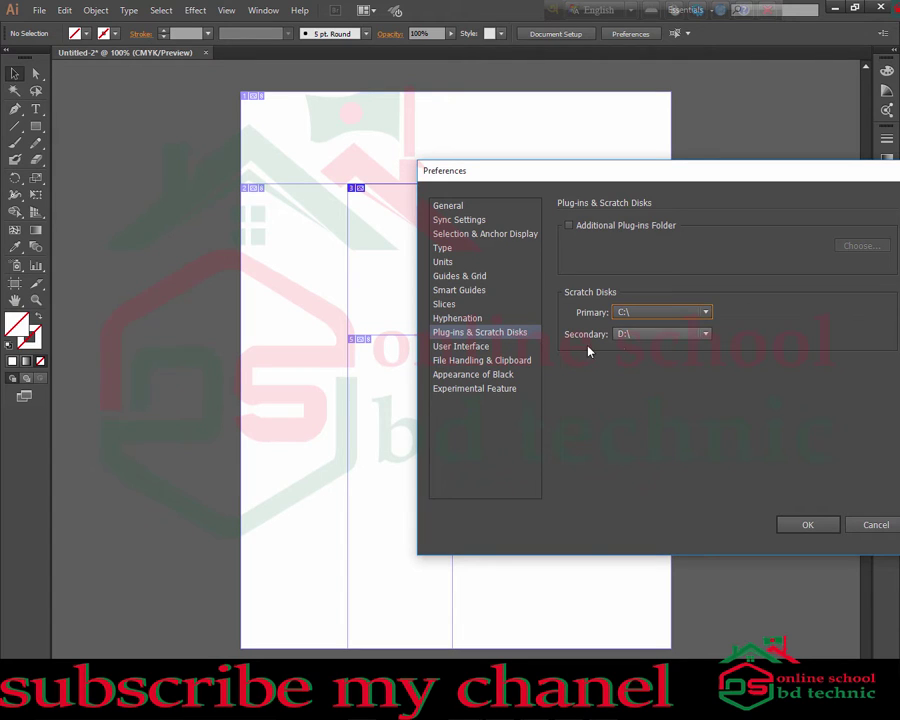
click(634, 342)
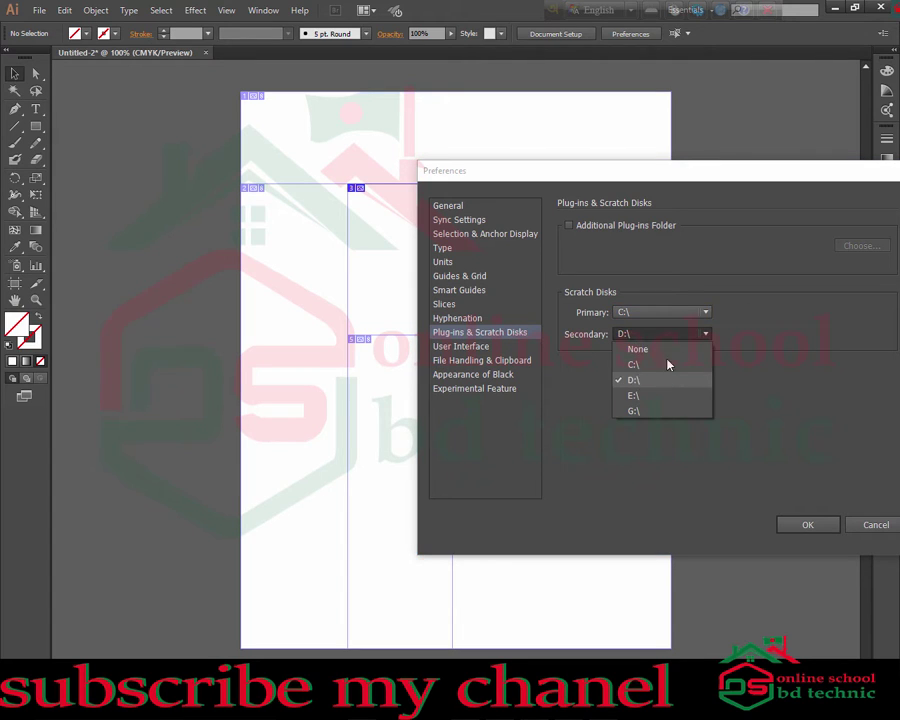
click(766, 333)
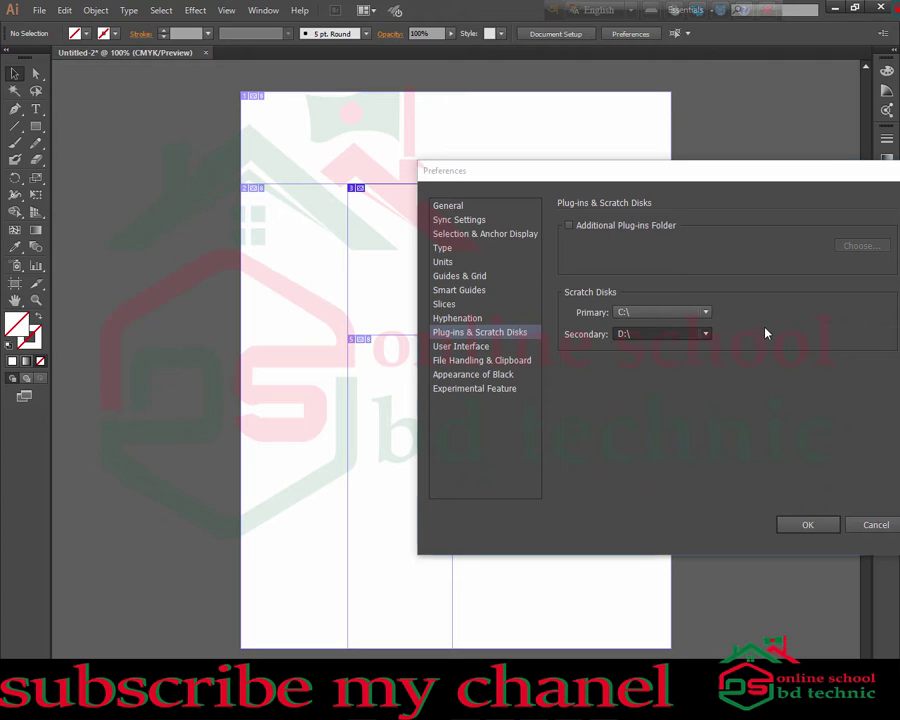
click(675, 313)
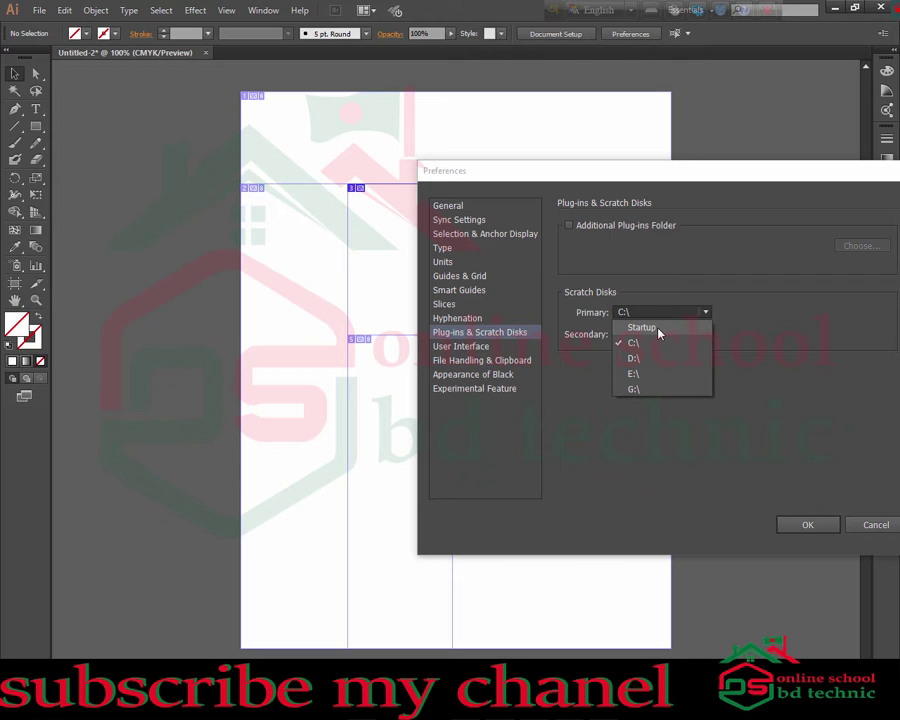
click(660, 329)
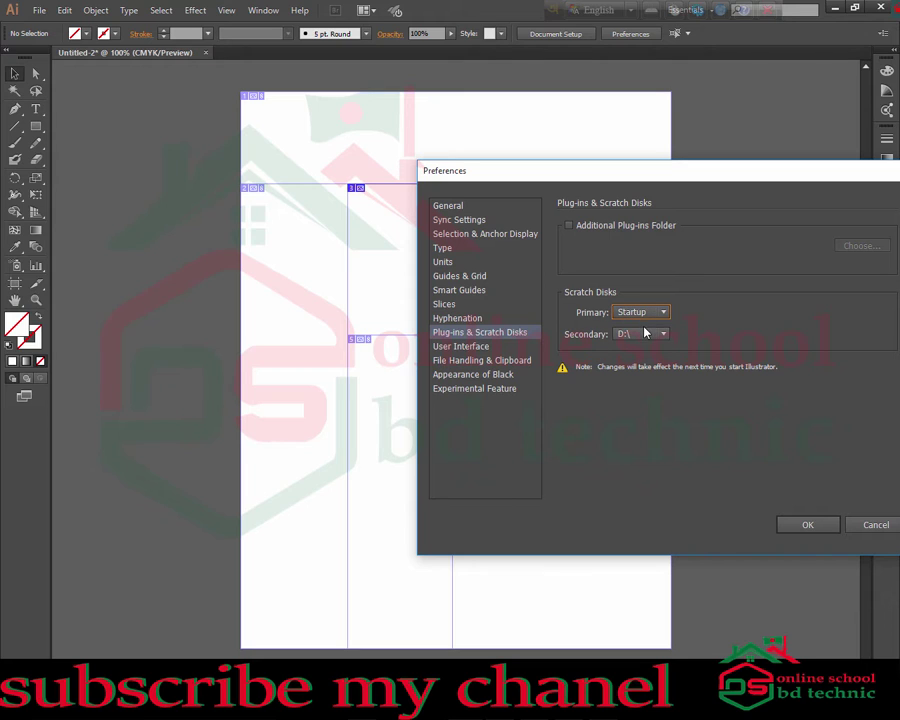
click(647, 335)
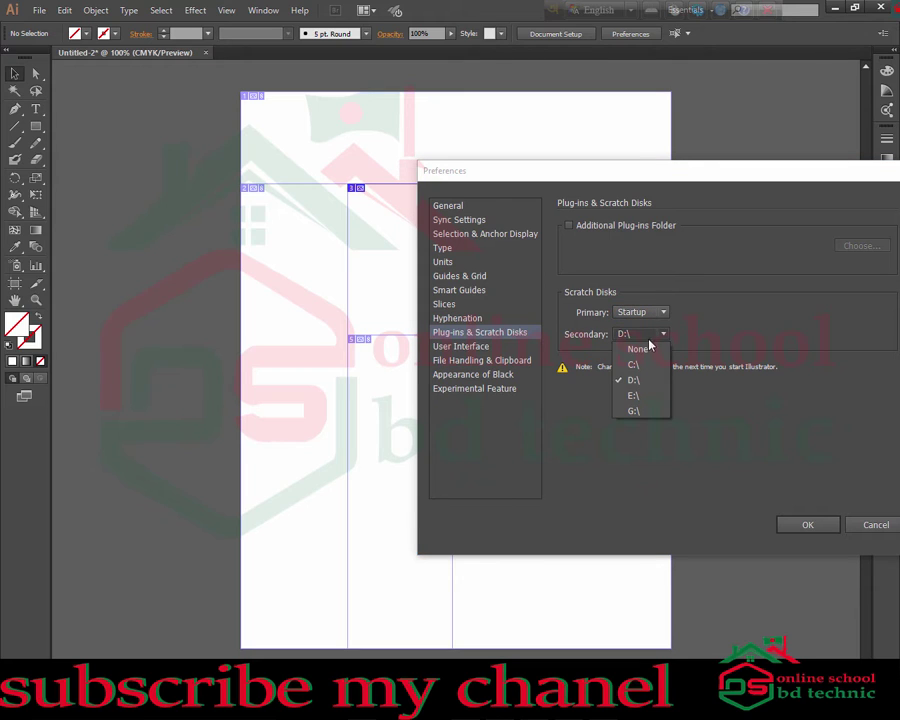
click(645, 346)
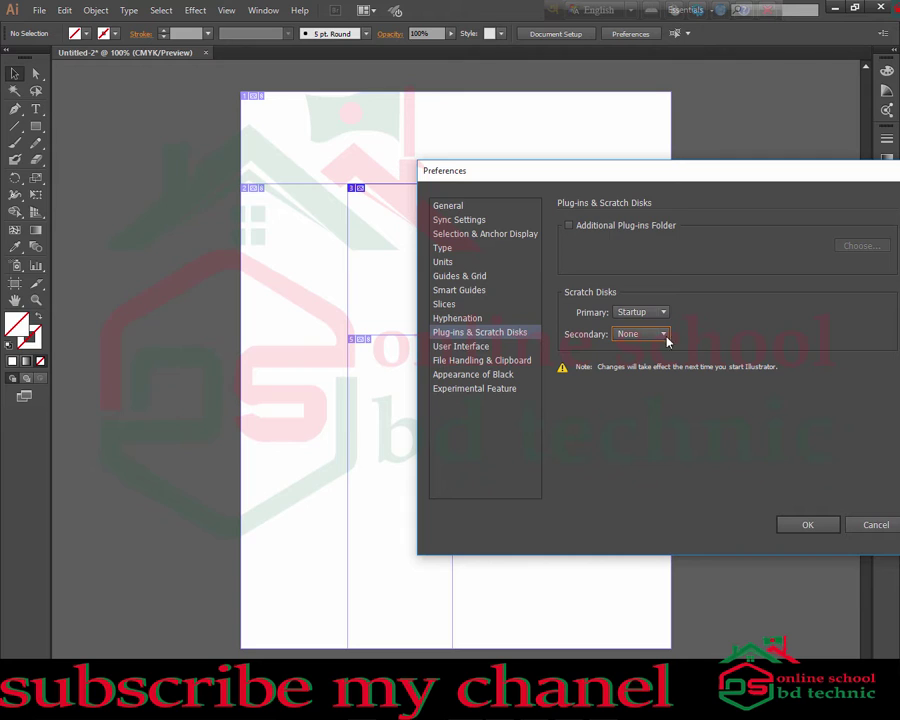
Restore primary scratch disk C:\ and secondary D:\, then close Preferences.
click(664, 314)
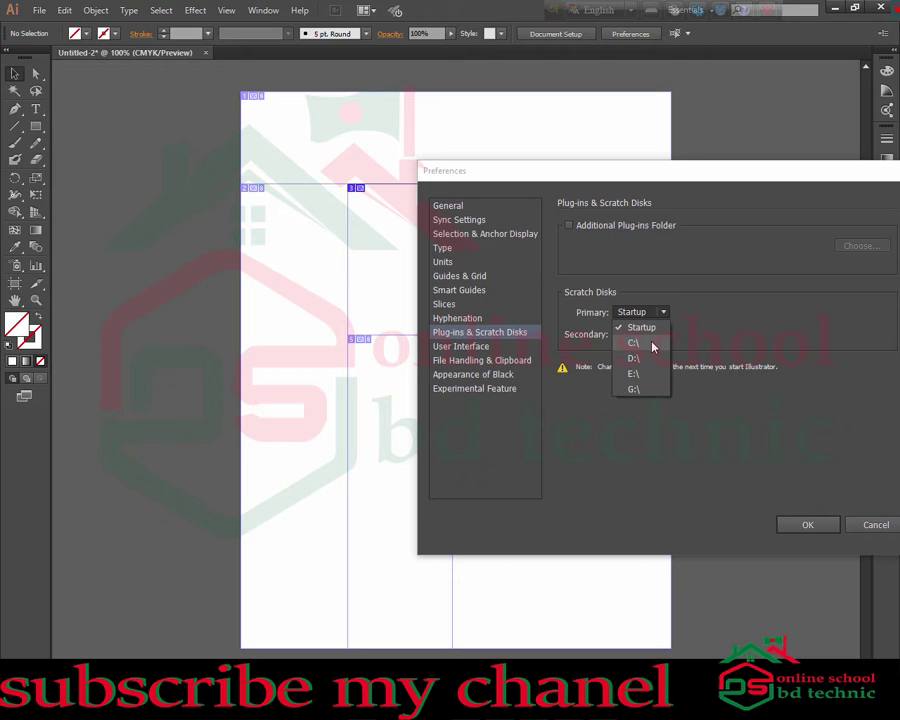
click(652, 344)
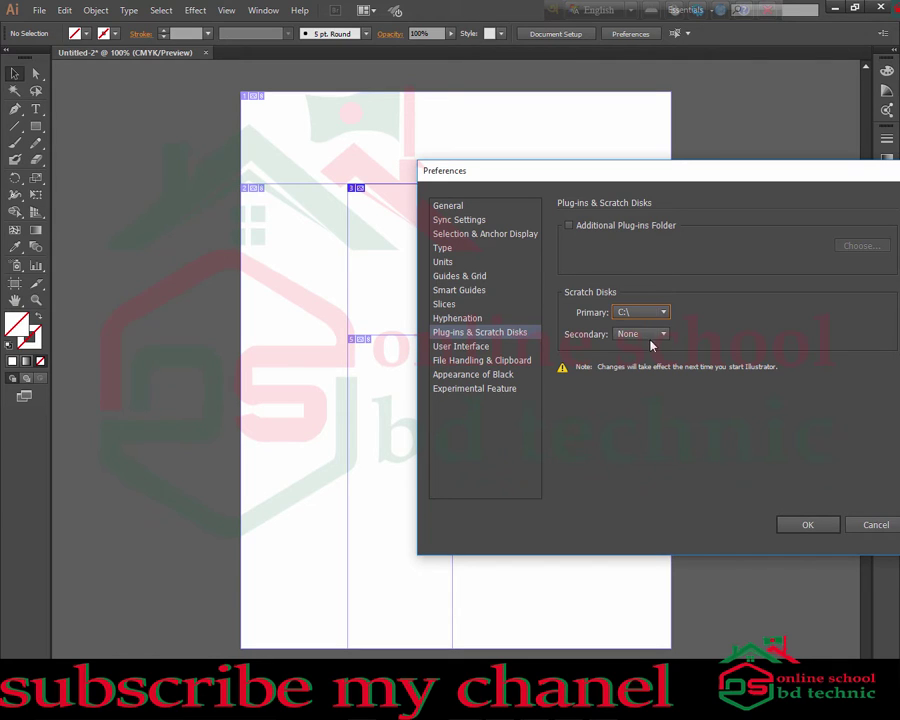
click(666, 334)
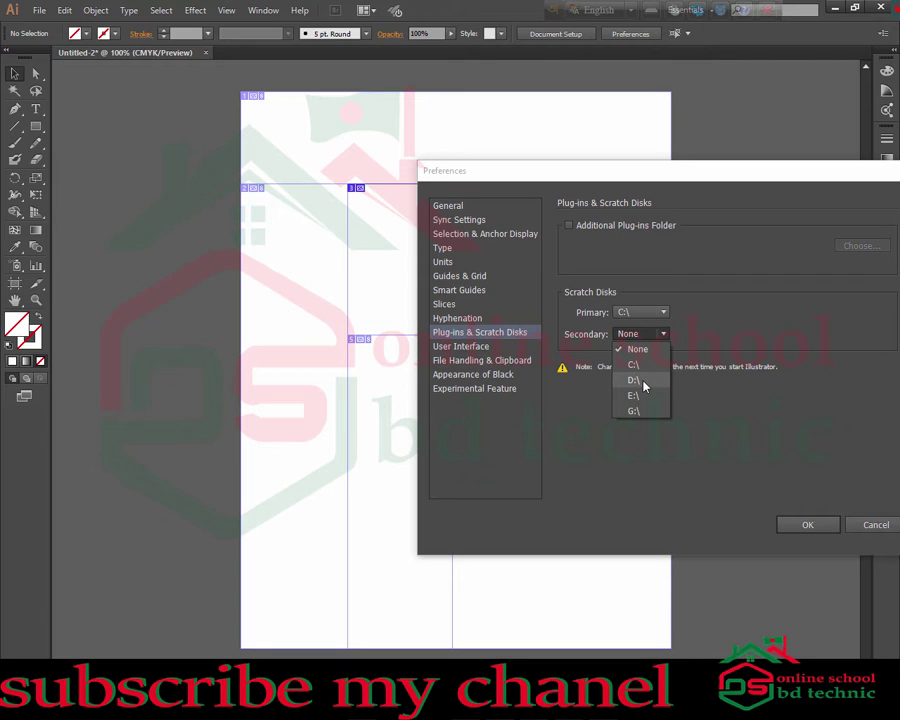
click(645, 381)
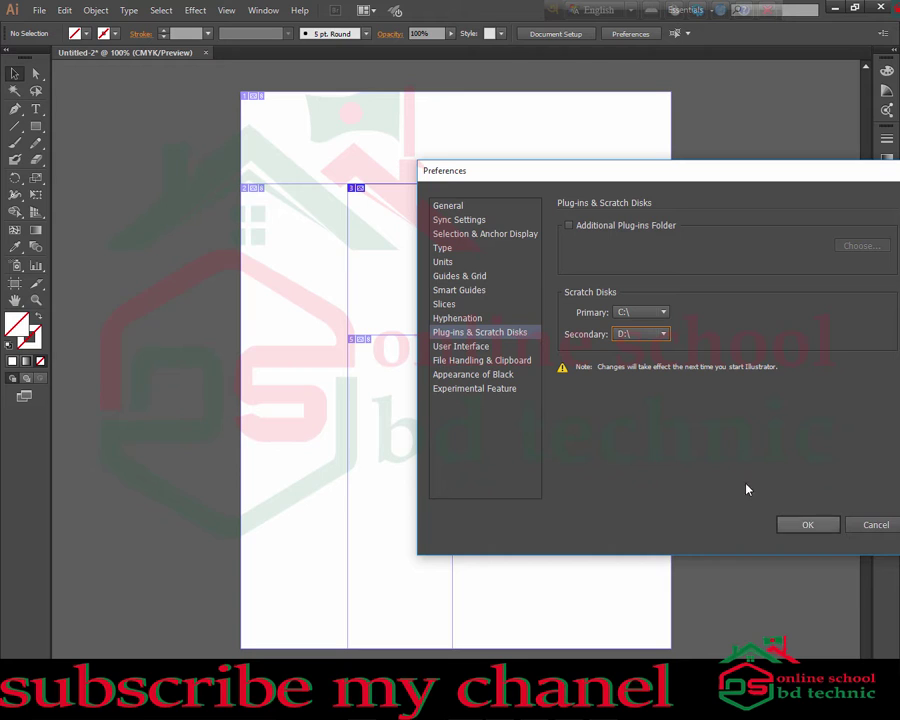
click(806, 524)
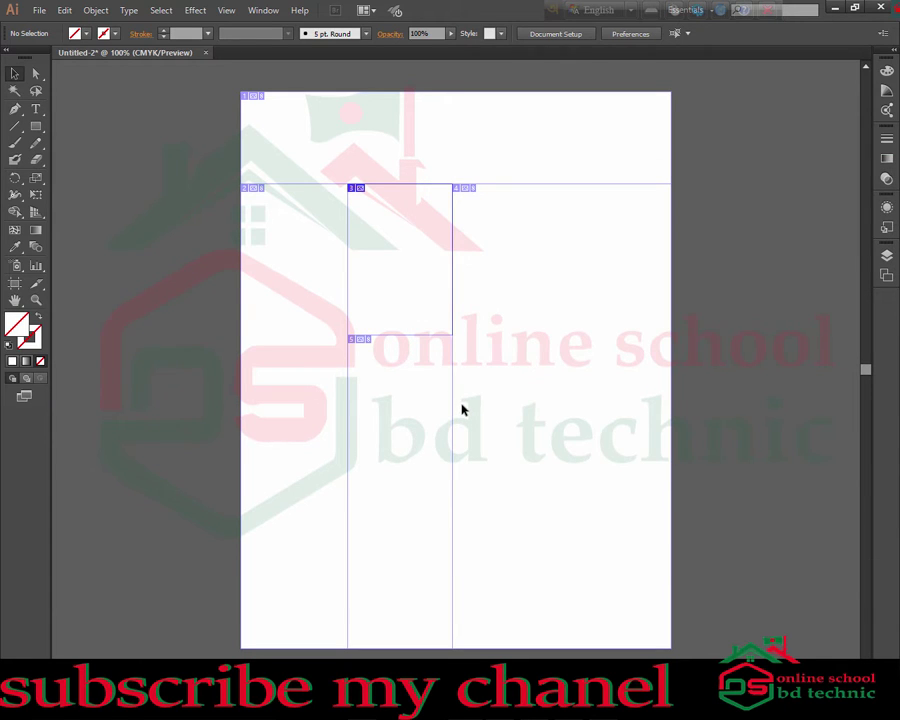
Reopen Preferences, review the Plug-ins & Scratch Disks and User Interface pages, then close it.
key(ctrl+k)
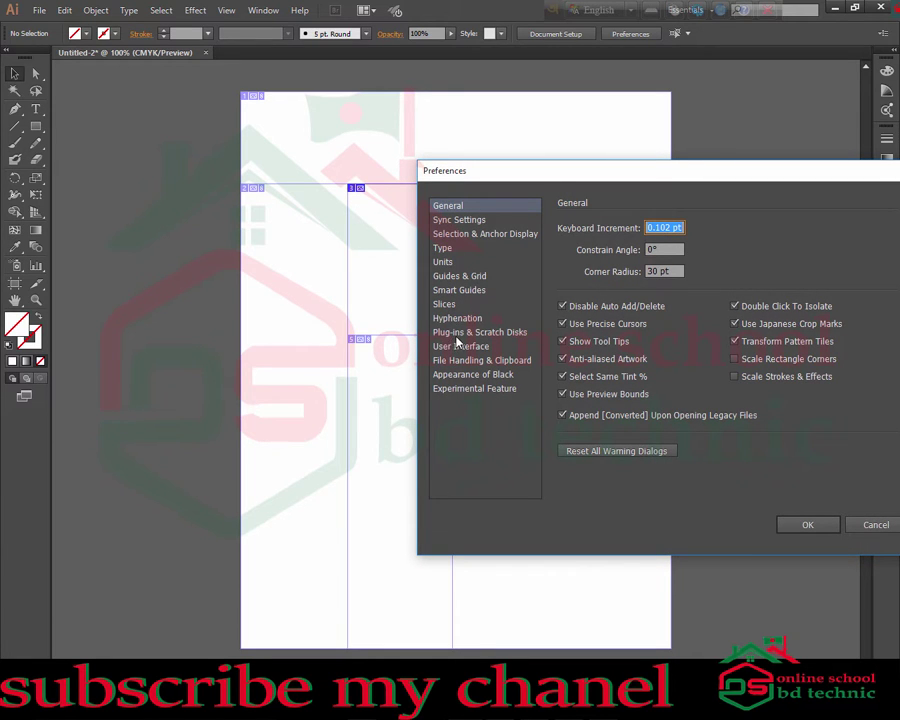
click(461, 333)
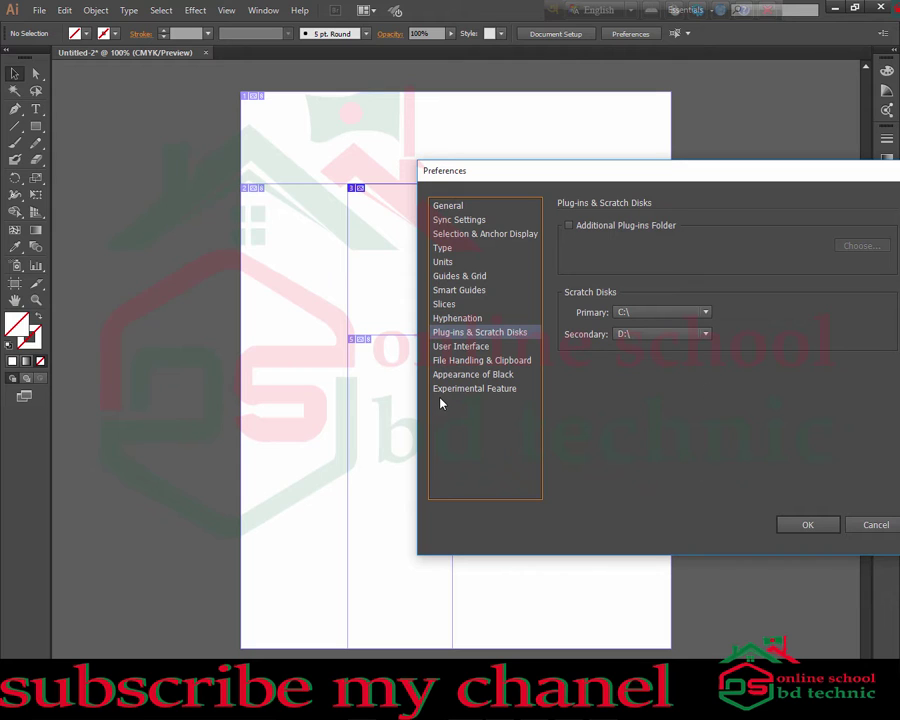
click(461, 346)
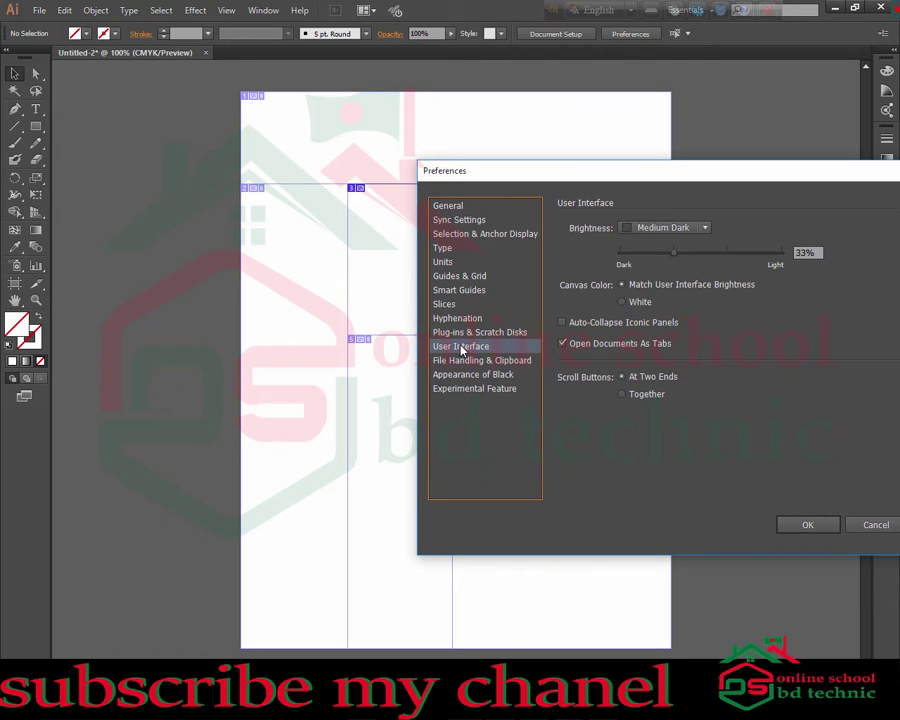
drag(628, 176, 536, 174)
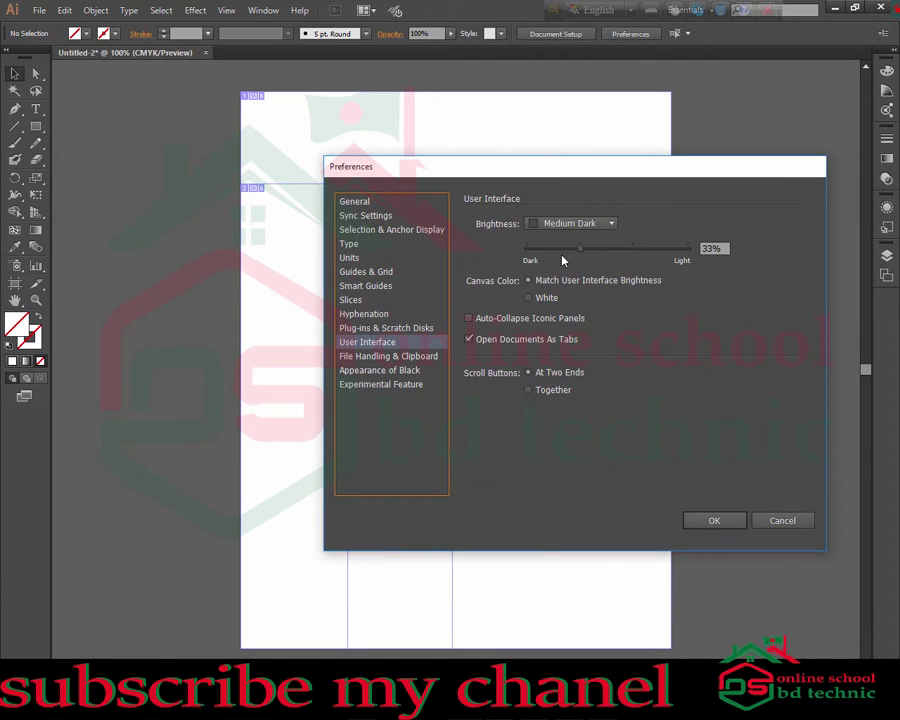
click(780, 520)
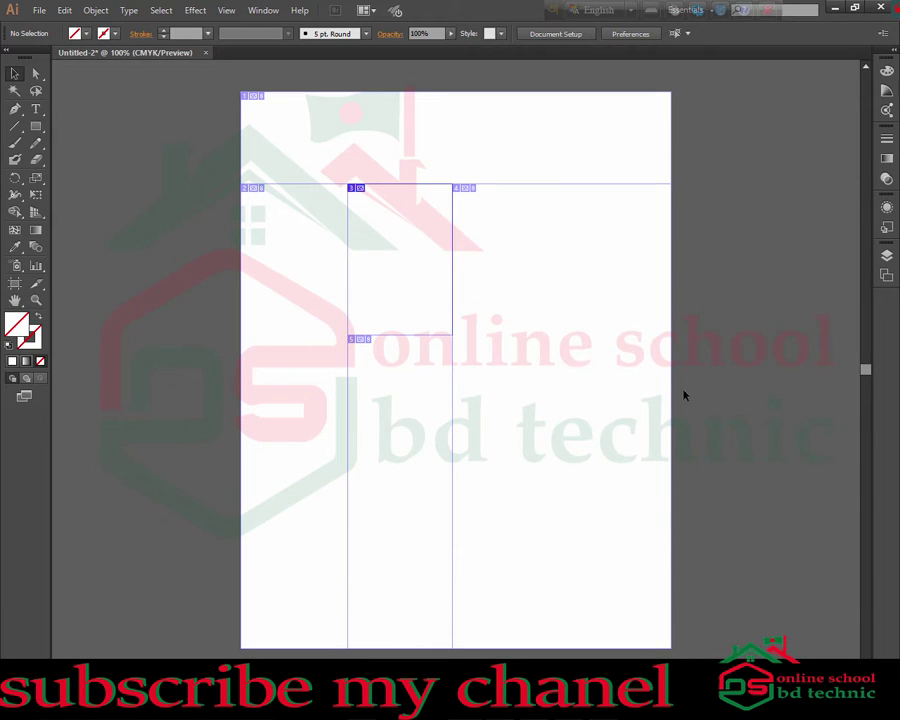
Close Untitled-2 without saving its changes.
click(205, 53)
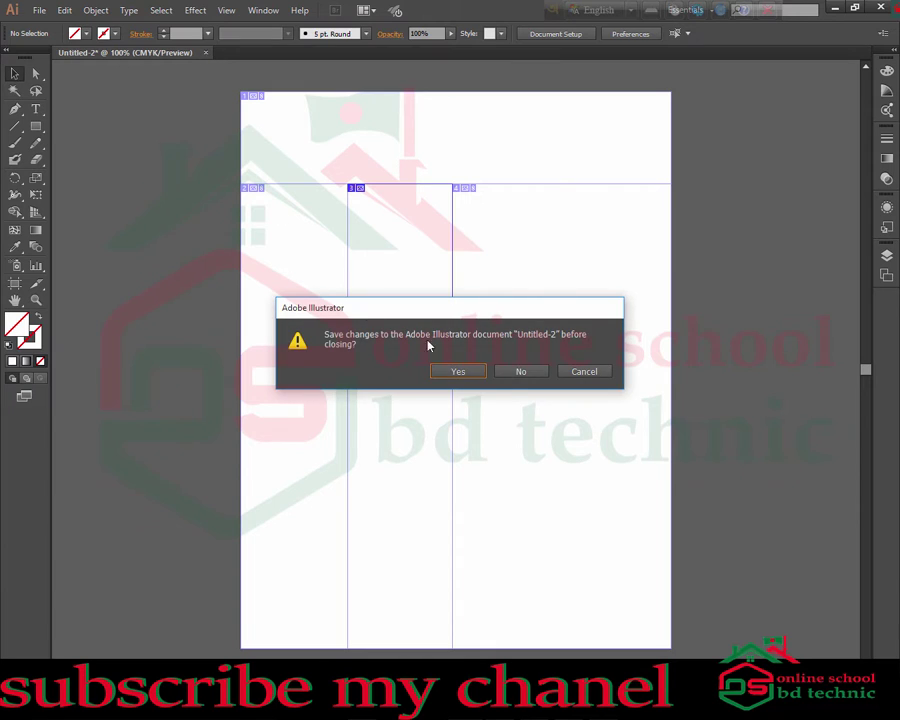
click(516, 370)
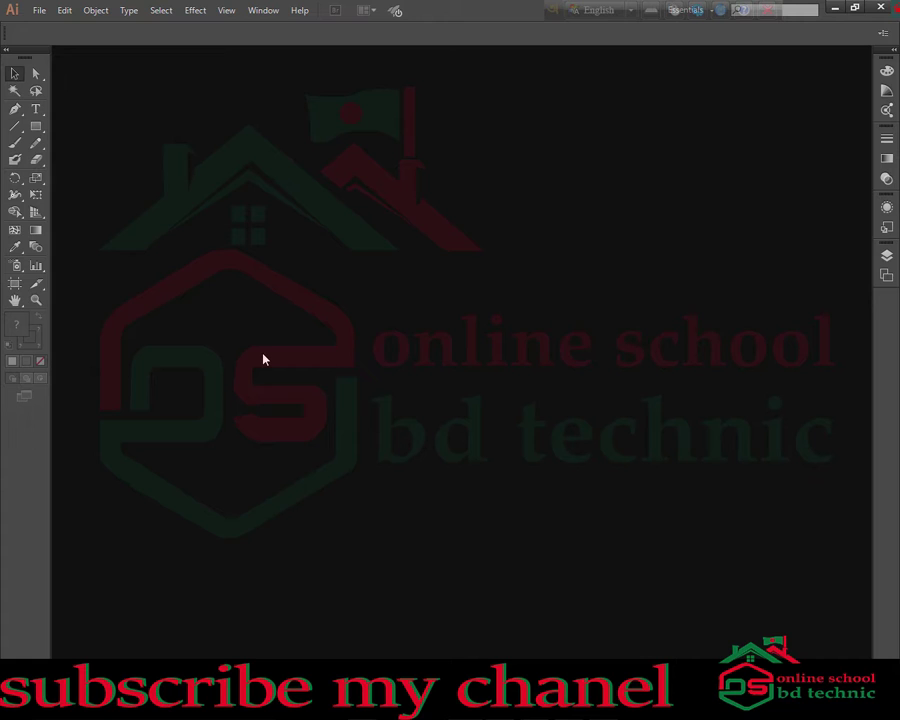
In User Interface preferences, preview the Dark and then Medium Dark brightness presets.
key(ctrl+k)
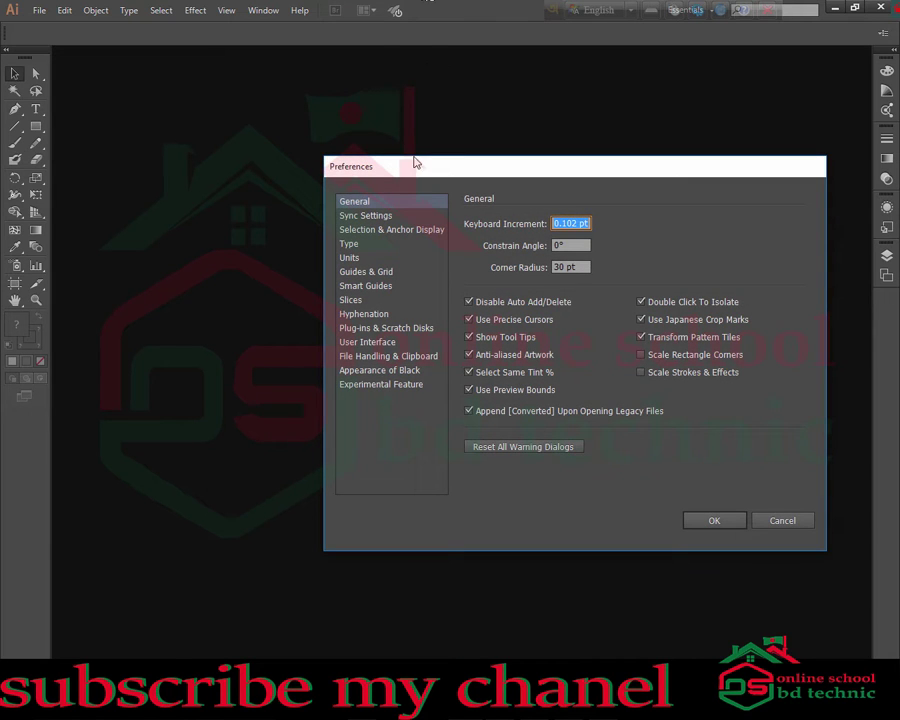
click(375, 344)
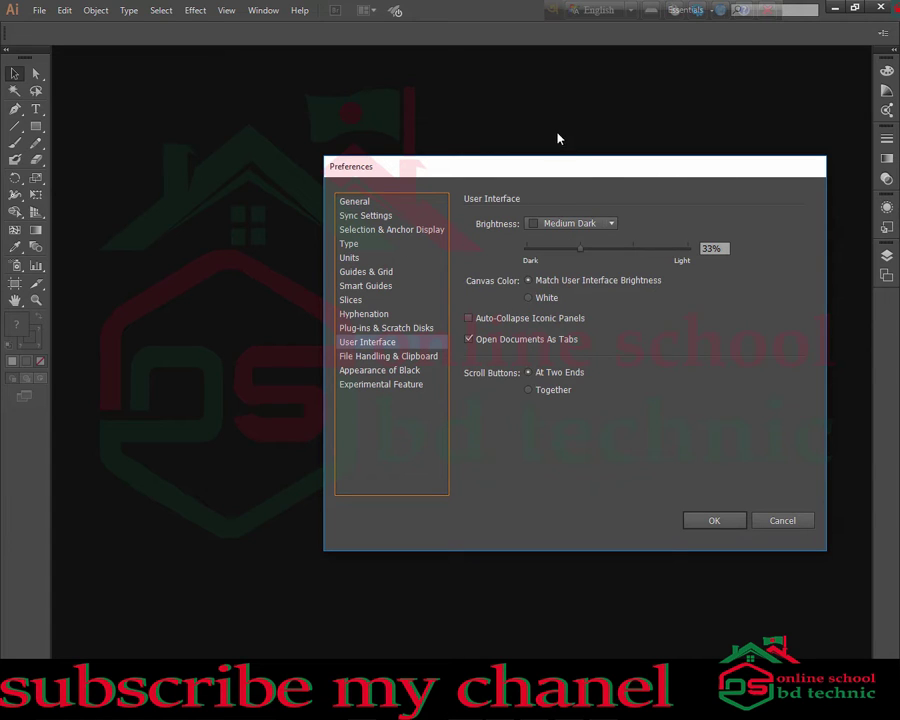
drag(594, 176, 616, 141)
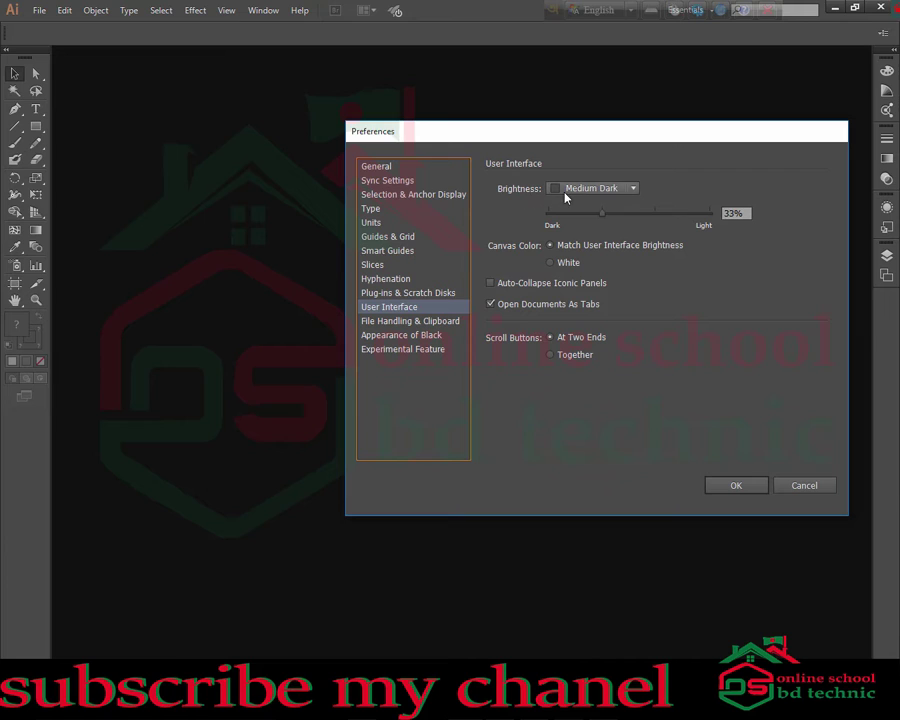
click(634, 189)
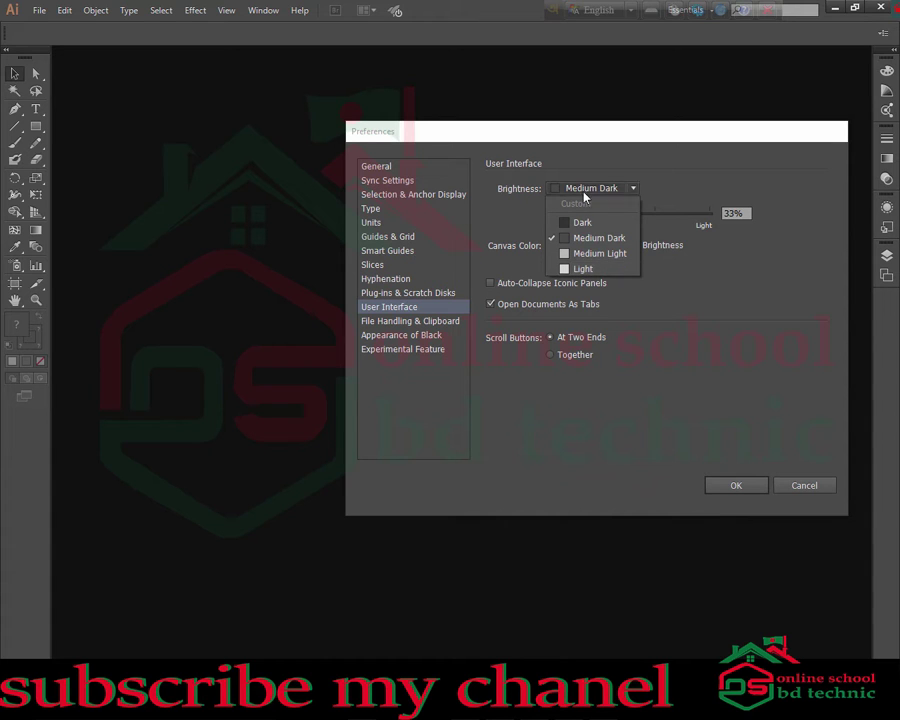
click(578, 237)
key(Up)
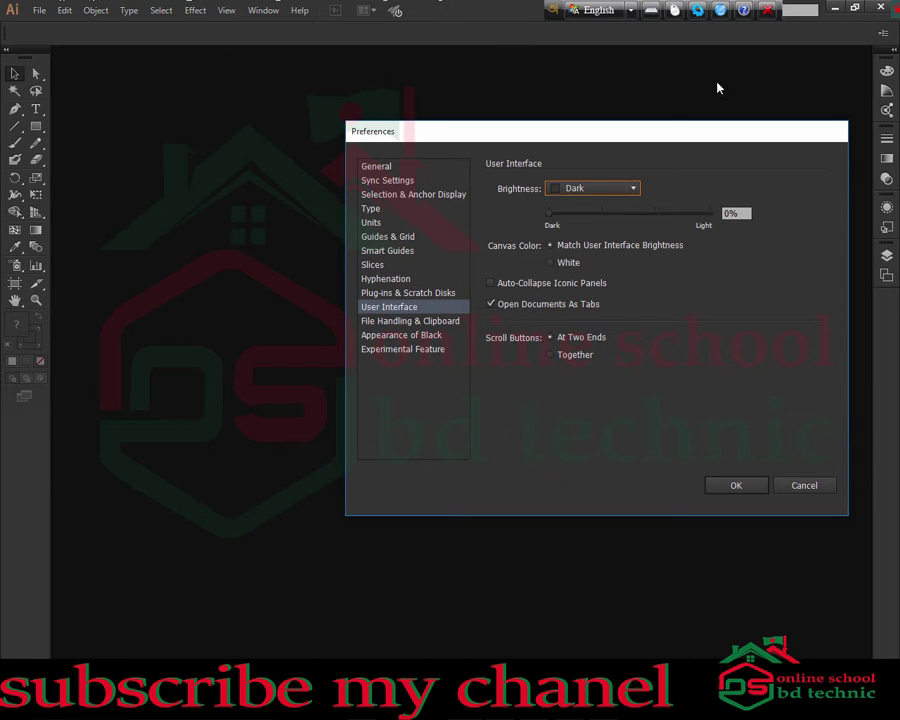
click(627, 191)
click(595, 237)
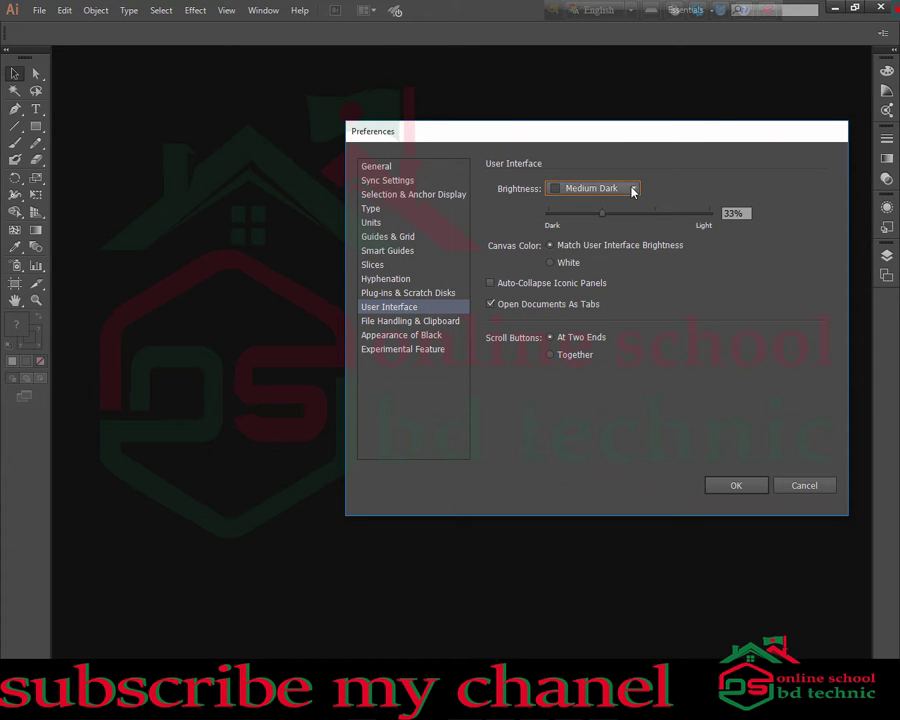
Preview Medium Light and Light brightness, then return to Medium Dark.
click(632, 188)
click(601, 254)
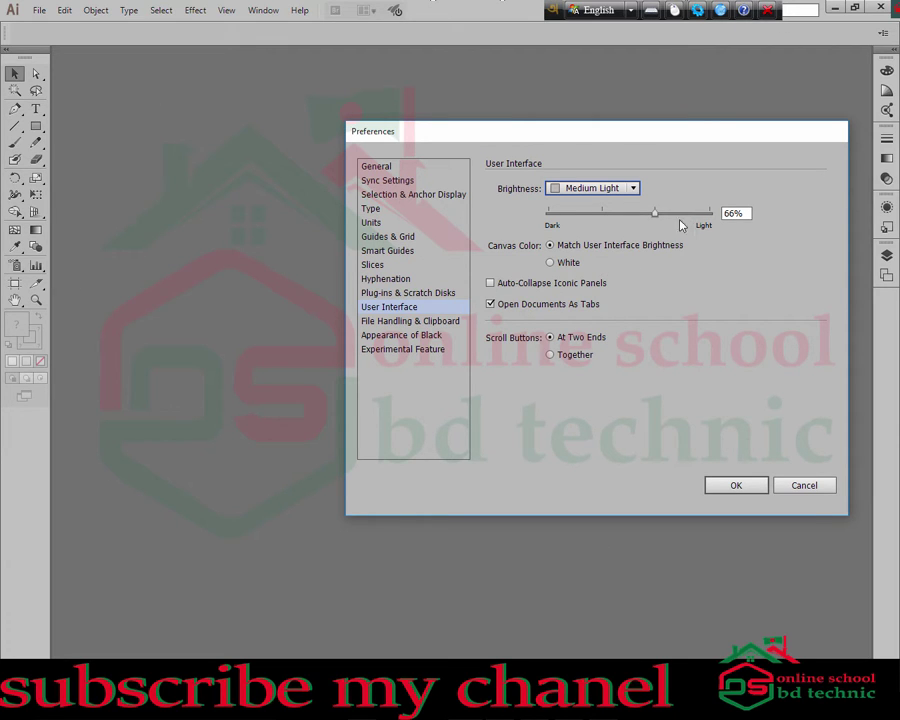
click(633, 188)
click(585, 266)
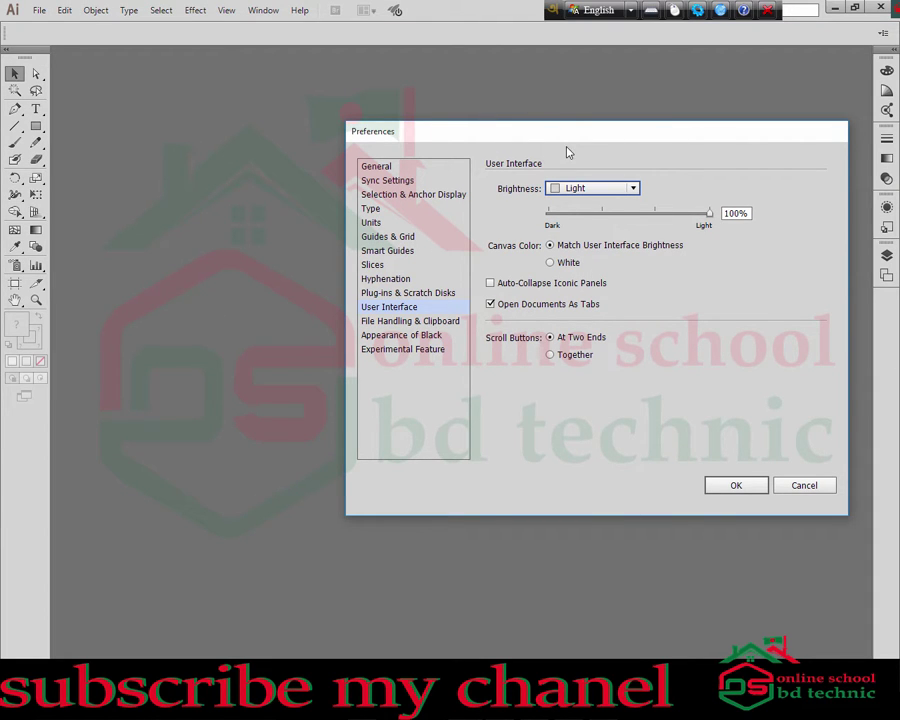
click(630, 189)
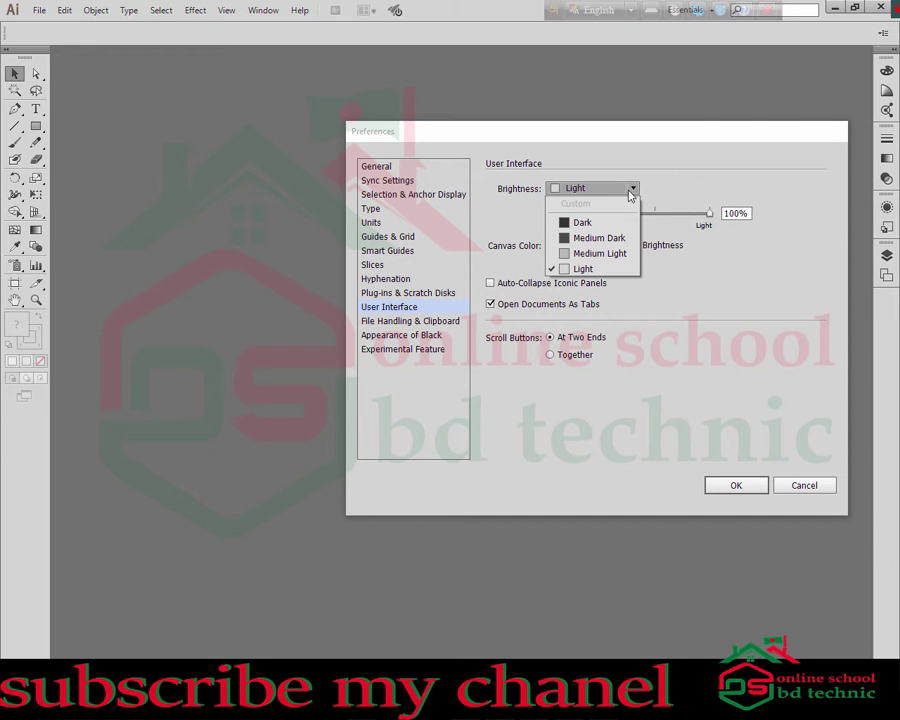
click(585, 238)
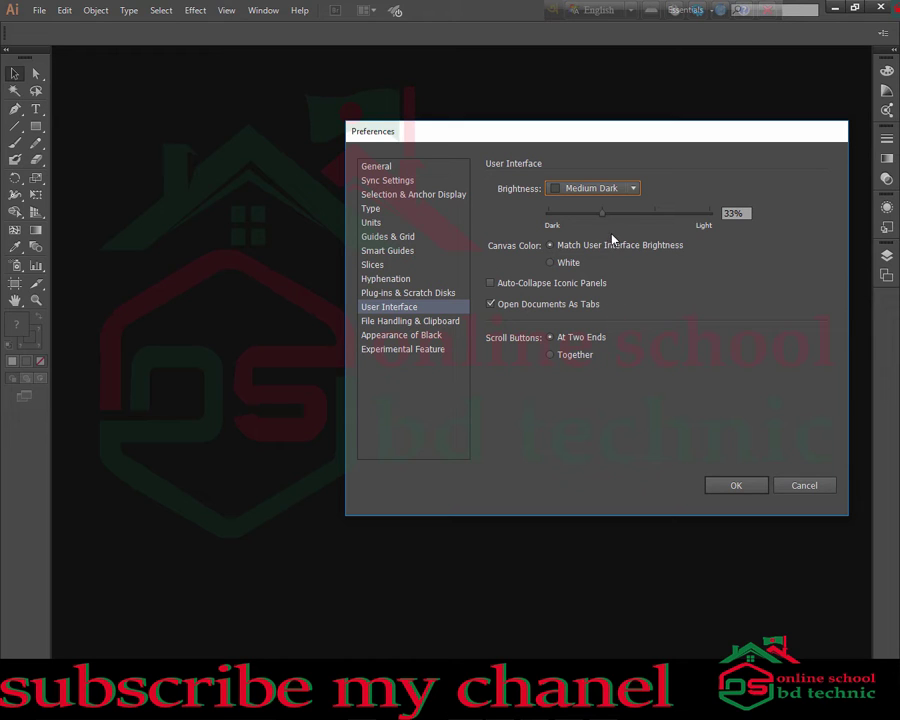
Drag the brightness slider to 100%, then set a custom 39% brightness.
mouse_move(603, 214)
mouse_down()
mouse_move(552, 214)
mouse_move(716, 236)
mouse_up()
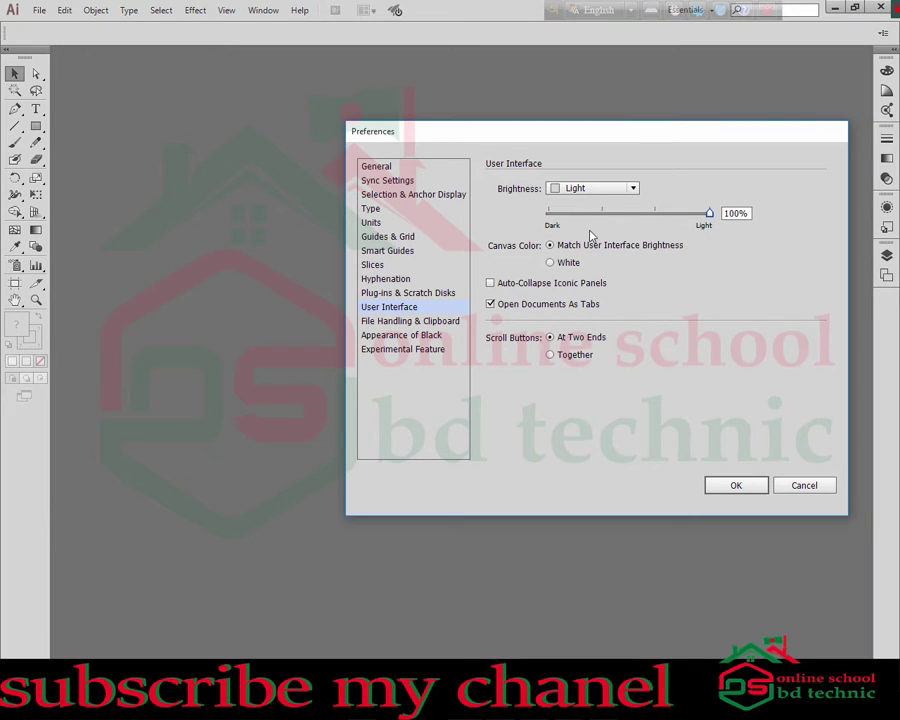
mouse_move(562, 214)
mouse_down()
mouse_move(603, 214)
mouse_move(614, 236)
mouse_up()
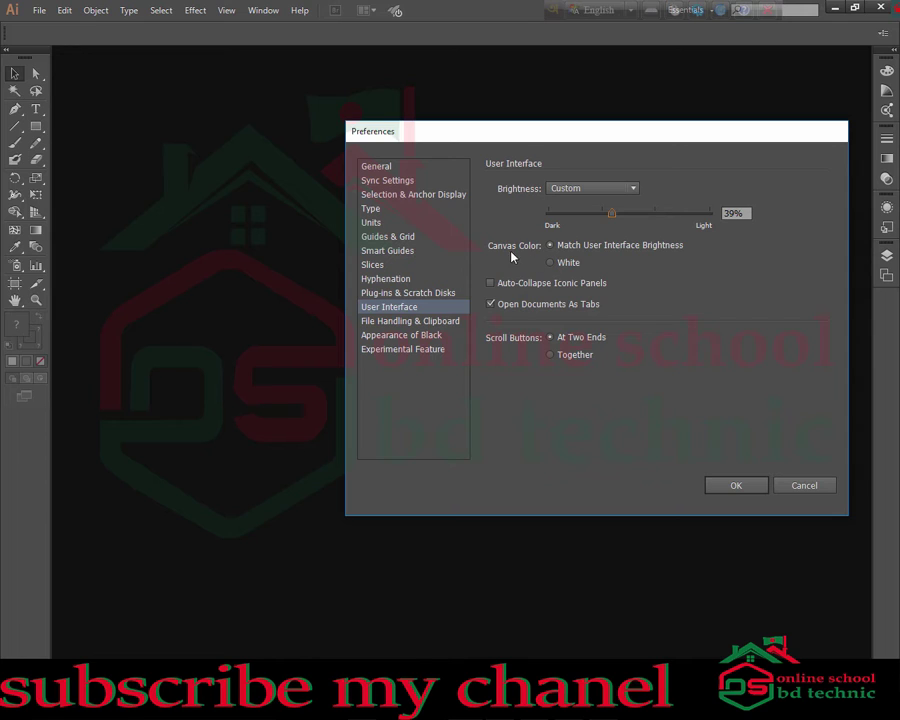
click(551, 264)
Switch Preferences to the File Handling & Clipboard page.
click(384, 326)
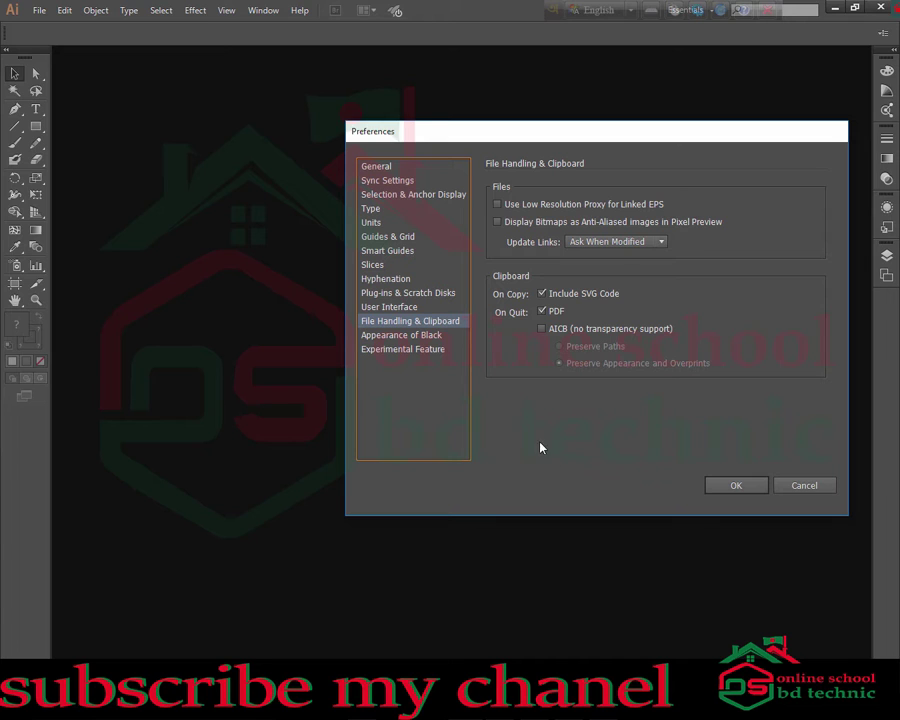
Browse Appearance of Black, Experimental Features and File Handling pages, ending on User Interface.
click(431, 339)
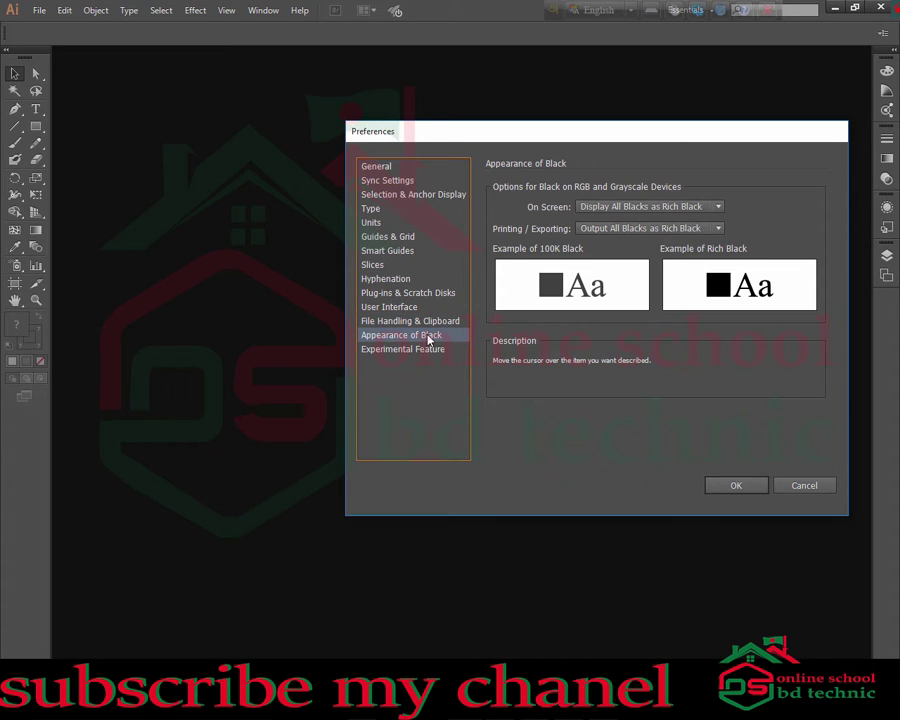
click(400, 350)
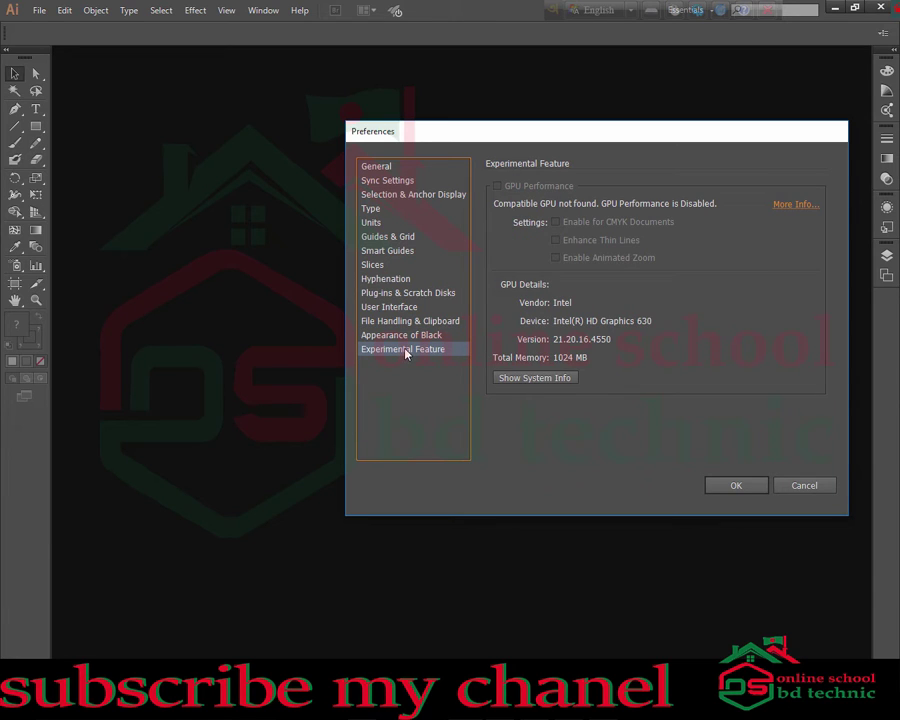
click(405, 339)
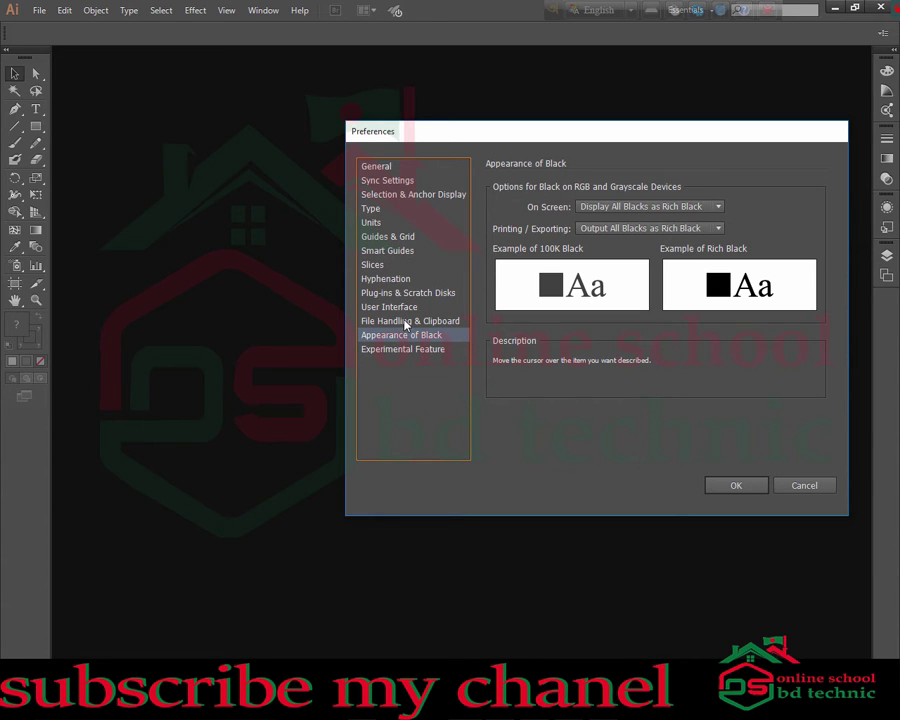
click(402, 322)
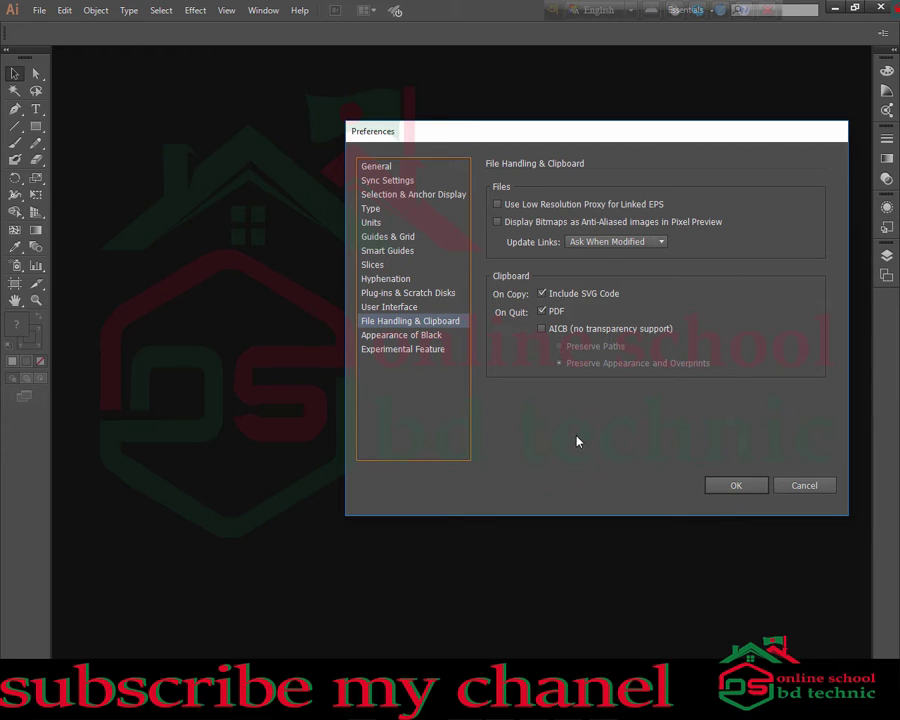
key(Down)
key(Down)
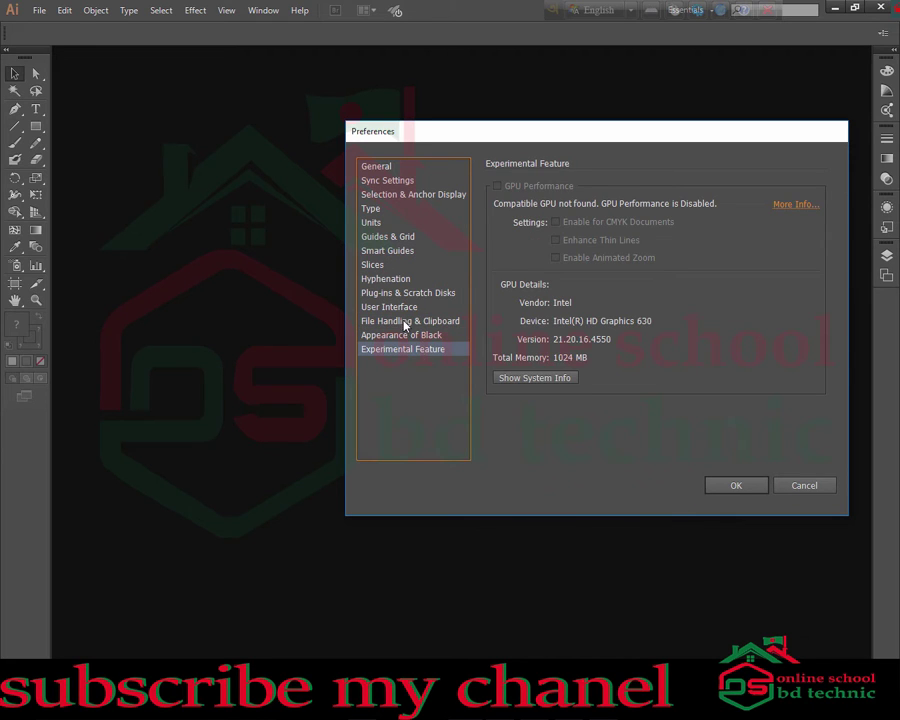
click(405, 323)
click(391, 309)
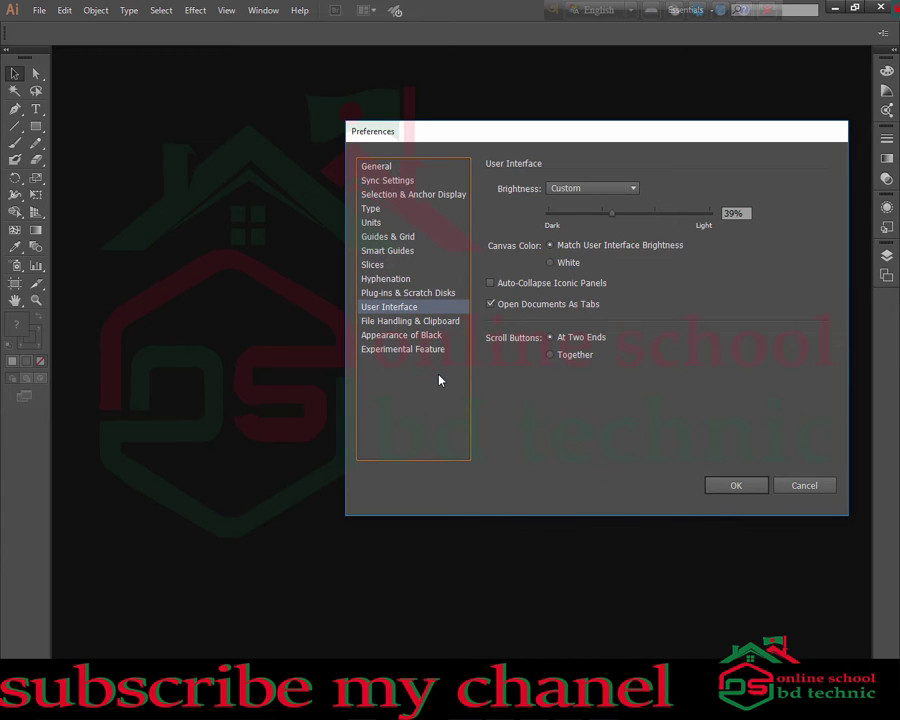